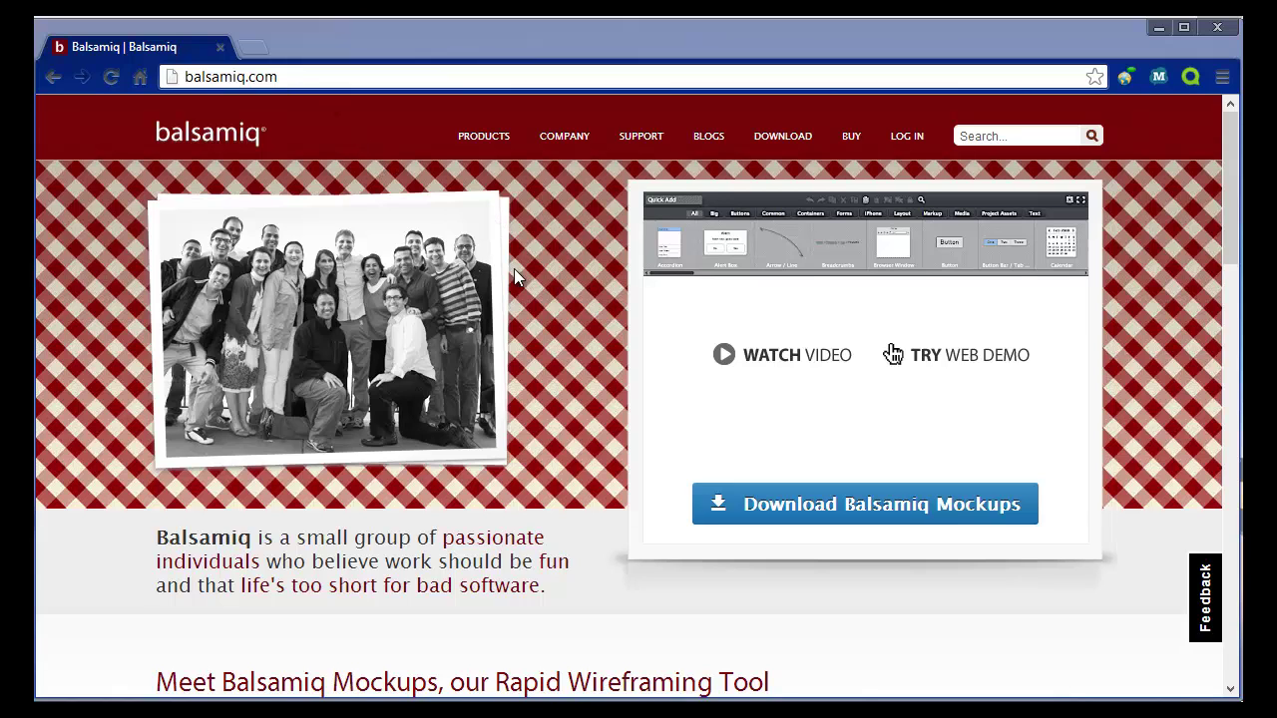
Scroll through the Balsamiq home page and look over the Buy page
click(1241, 268)
scroll(893, 354, down, 5)
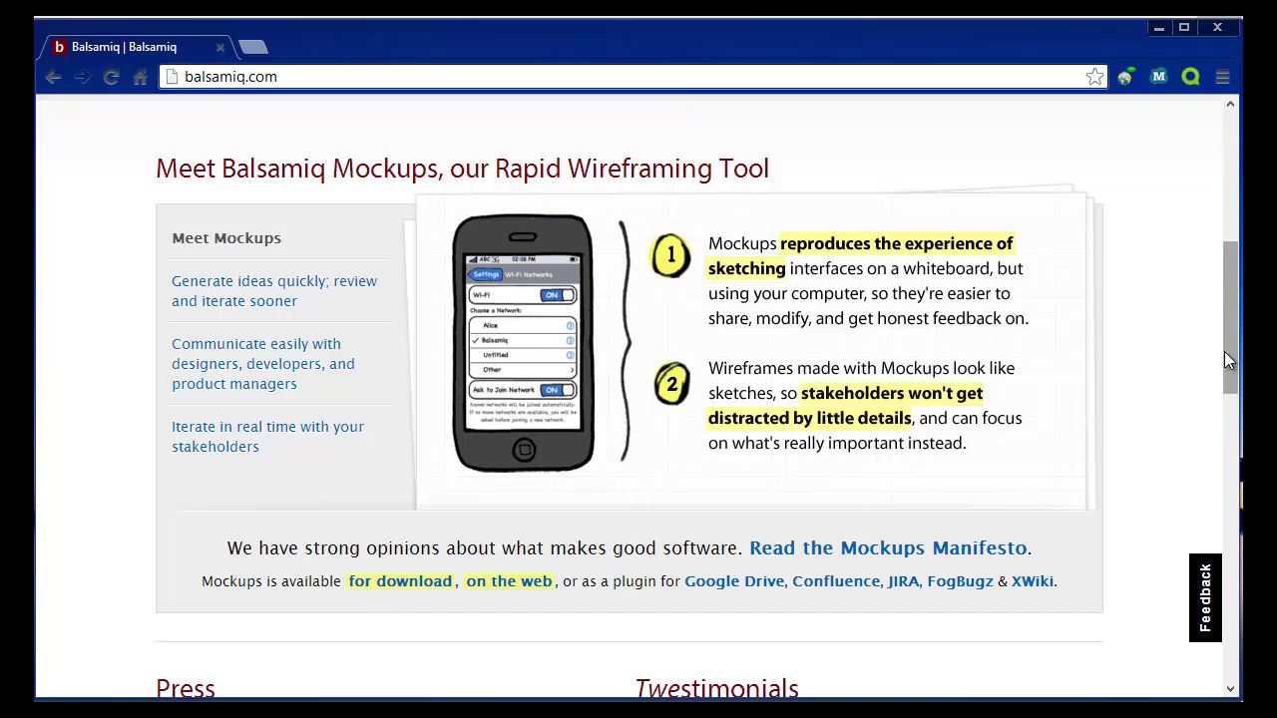
drag(1224, 351, 1227, 192)
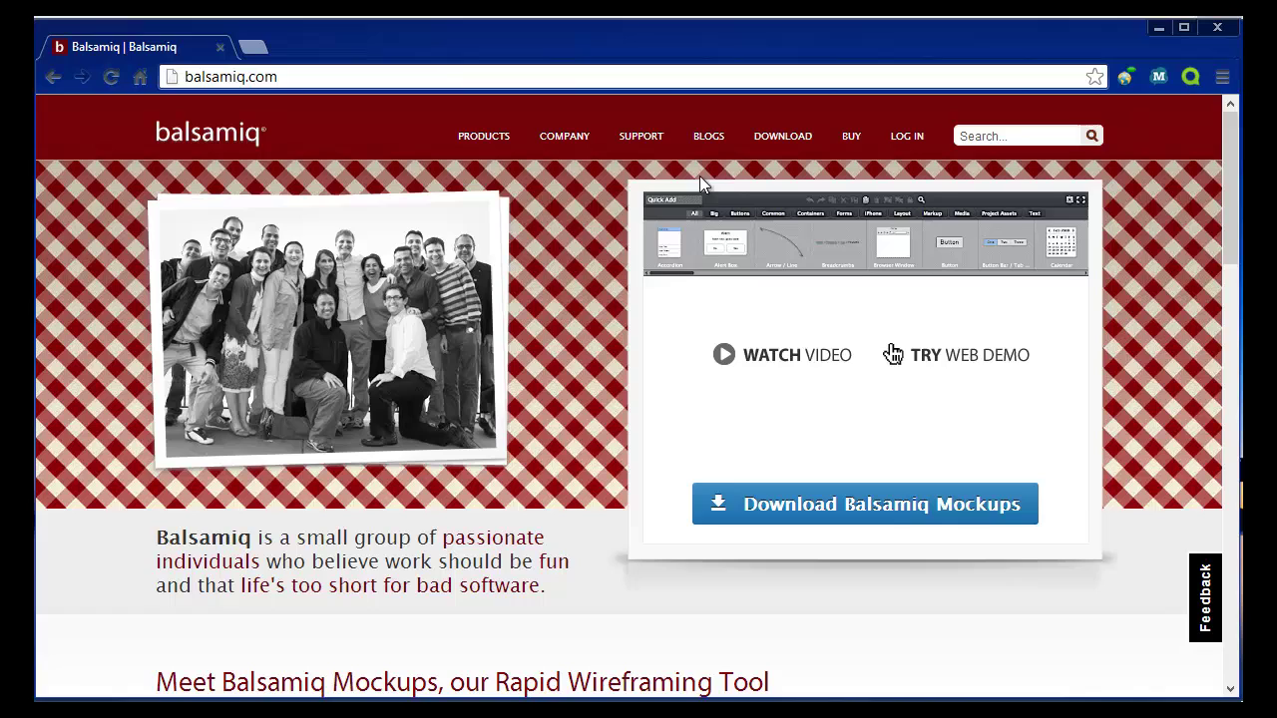
click(850, 139)
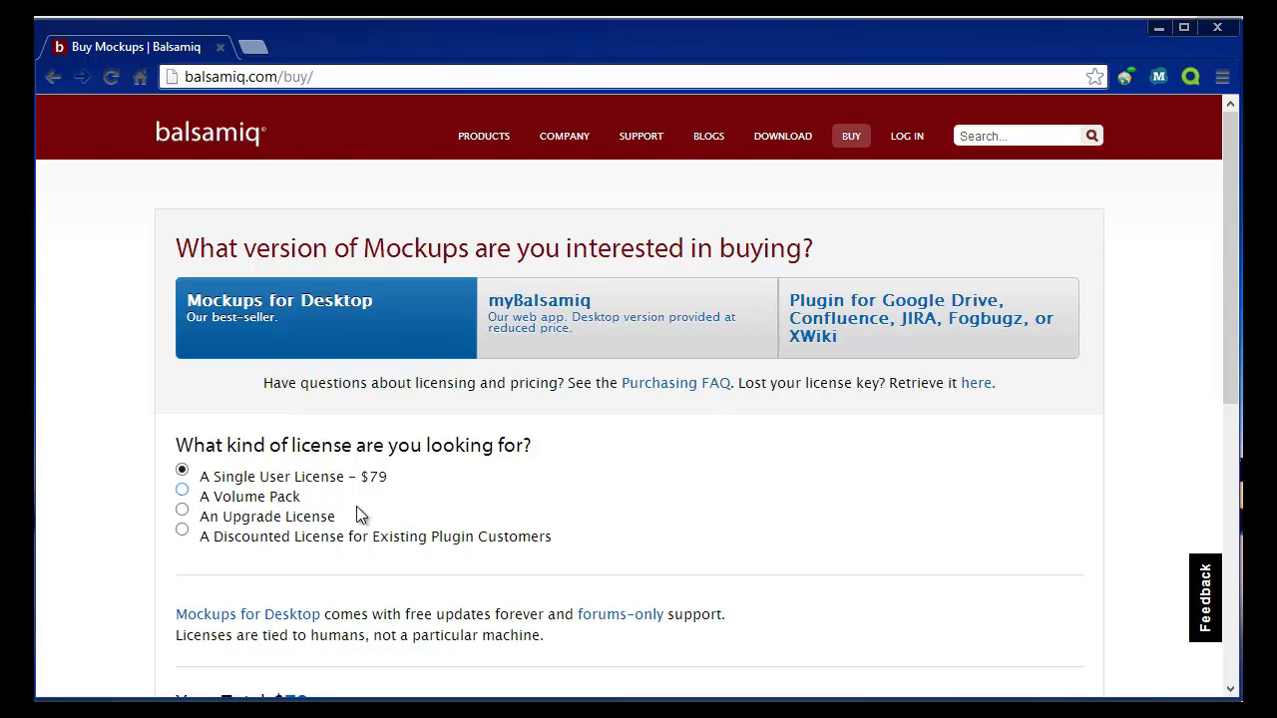
scroll(417, 385, down, 3)
scroll(397, 389, down, 2)
scroll(388, 373, up, 5)
Look over the Mockups product page, then switch to the Balsamiq Mockups desktop app
click(489, 146)
scroll(467, 320, down, 2)
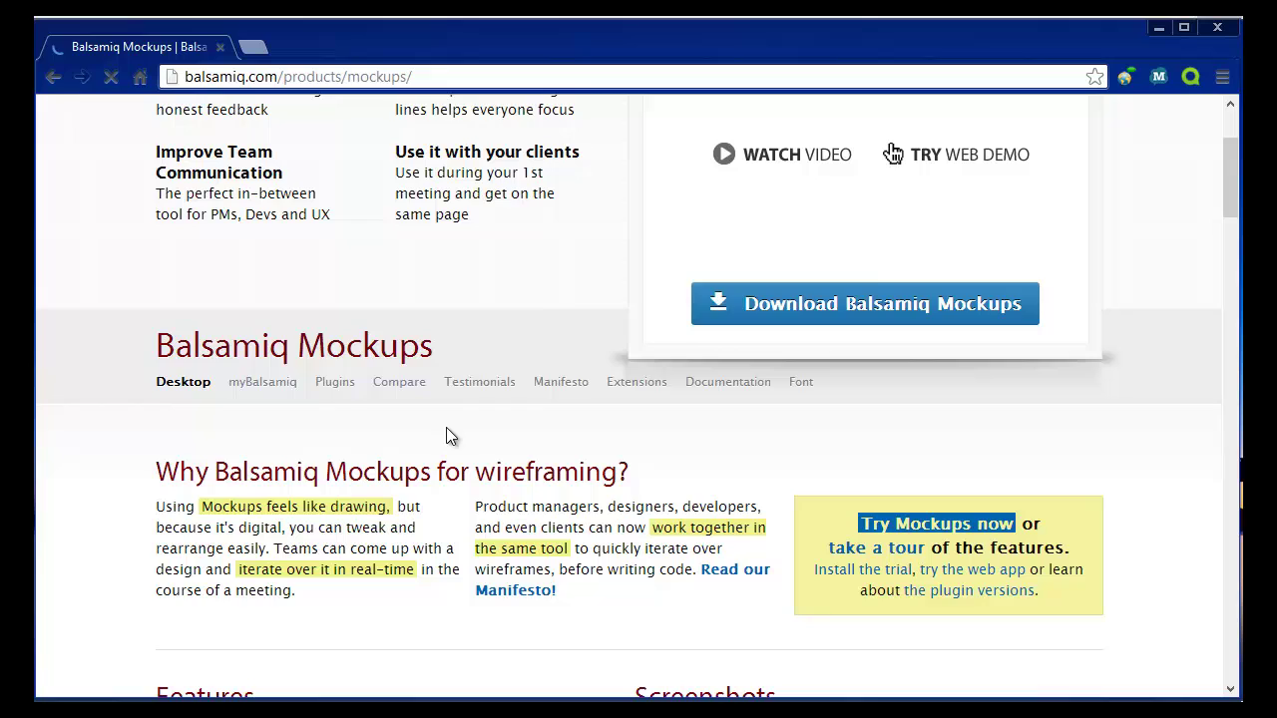
scroll(558, 325, up, 2)
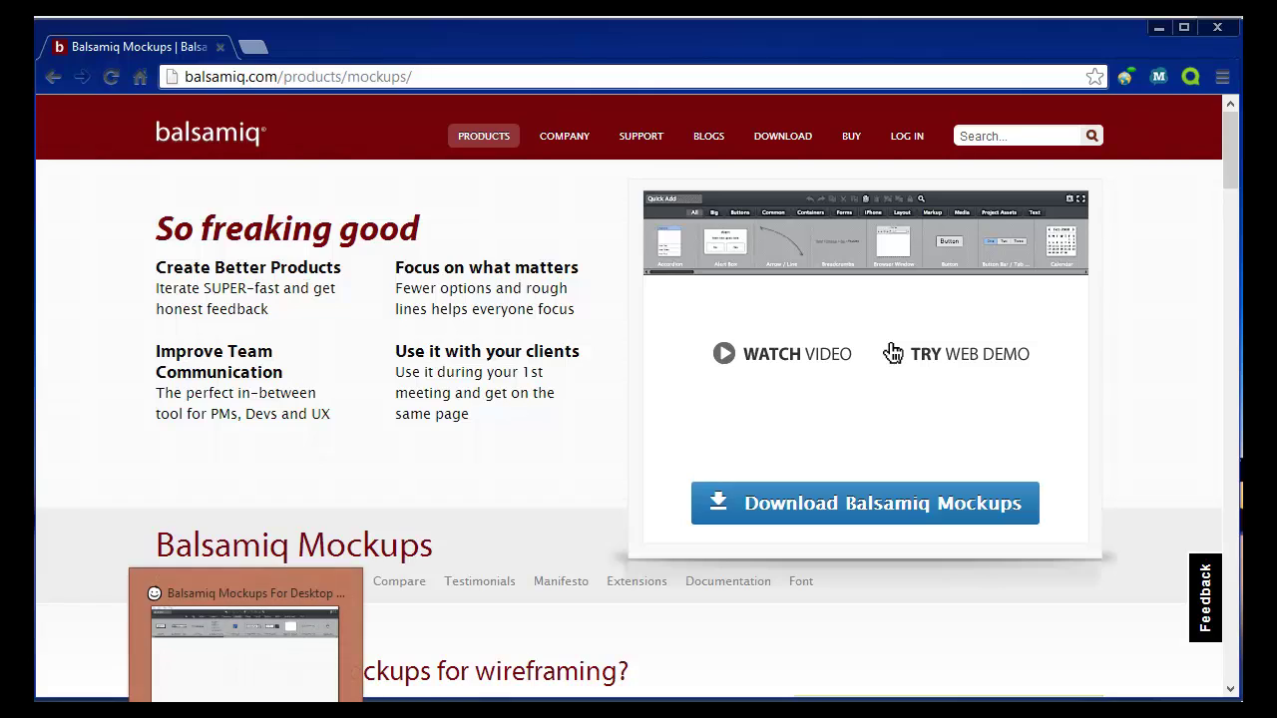
click(245, 648)
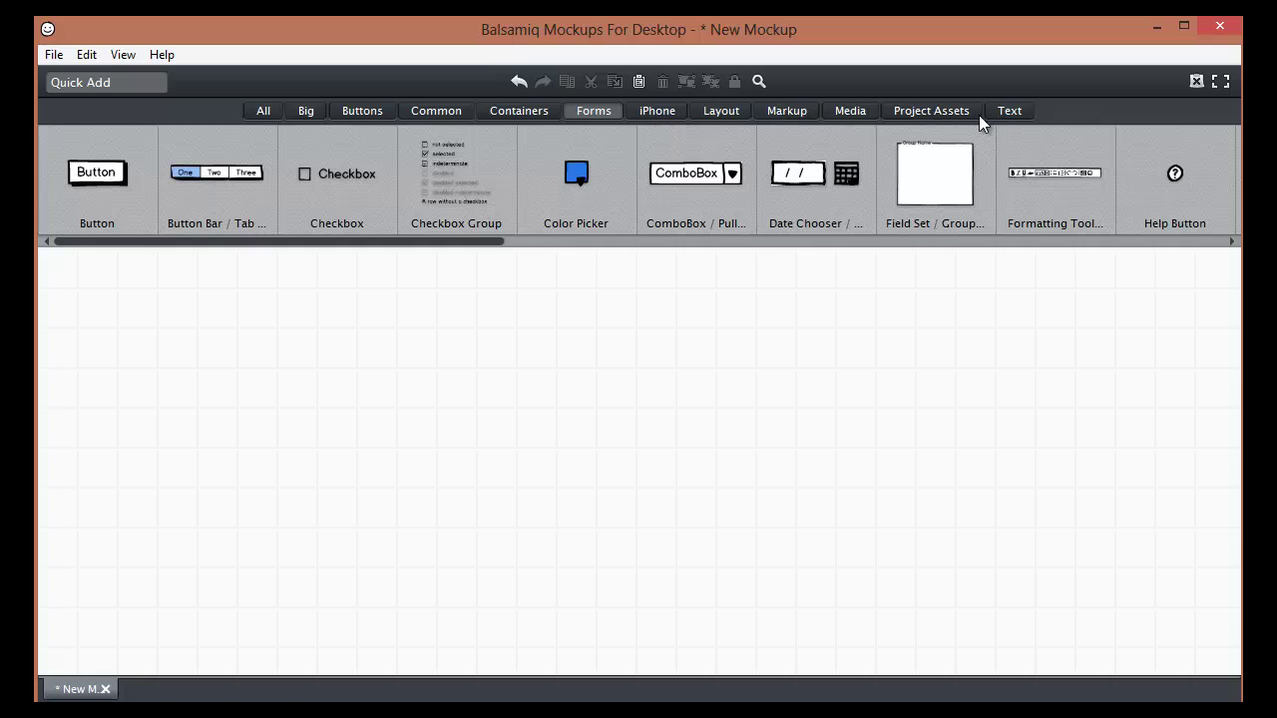
Drag a Button Bar from the Buttons library onto the canvas and label it 'Home, Contact, About'
click(356, 113)
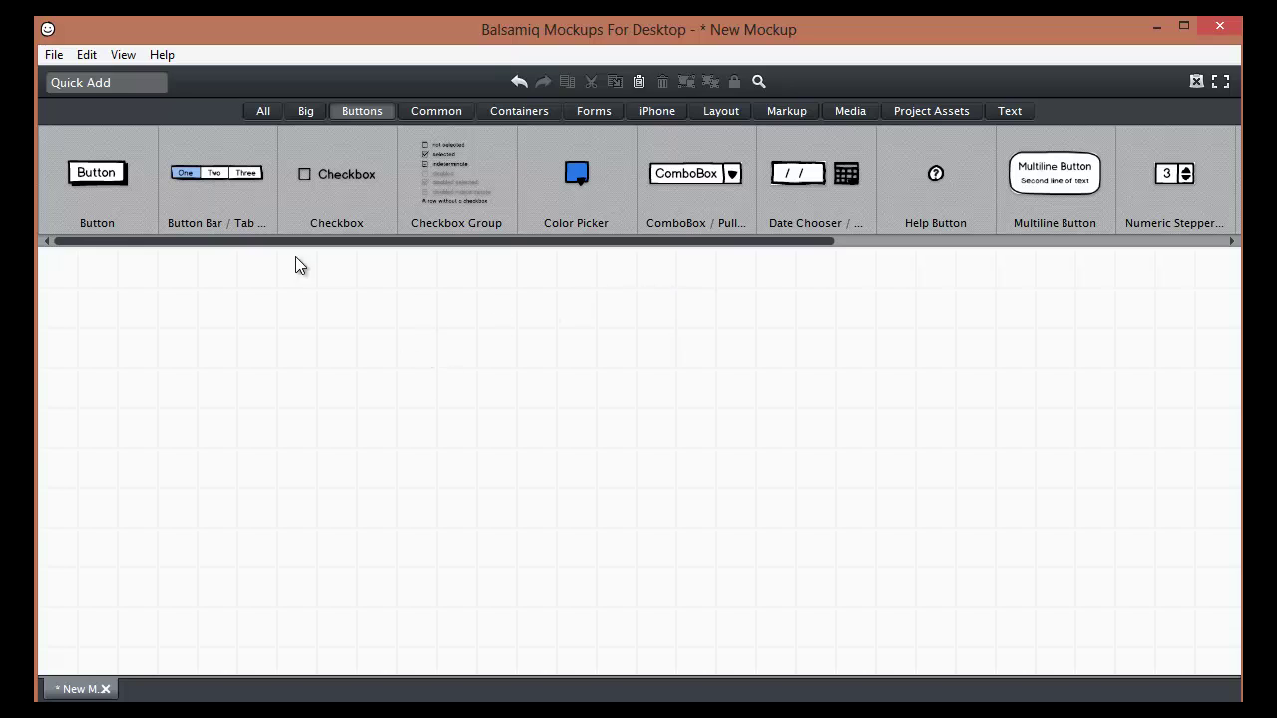
drag(208, 169, 276, 369)
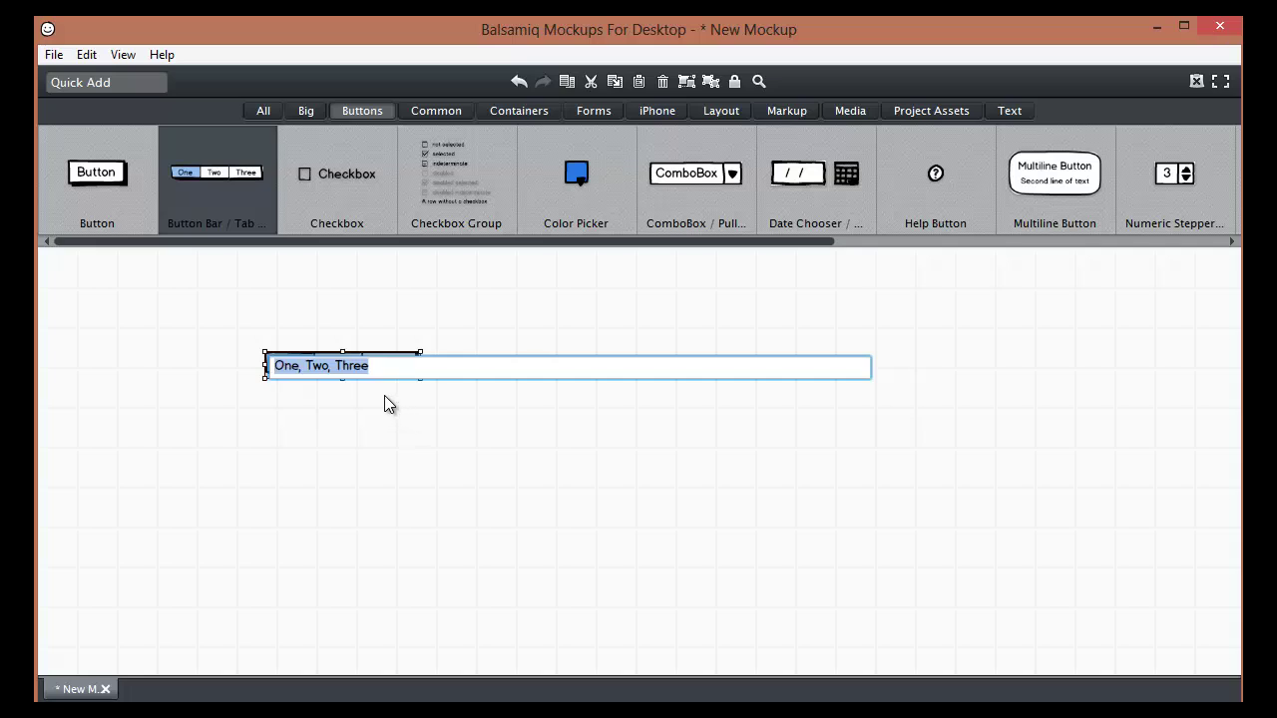
text(Hom)
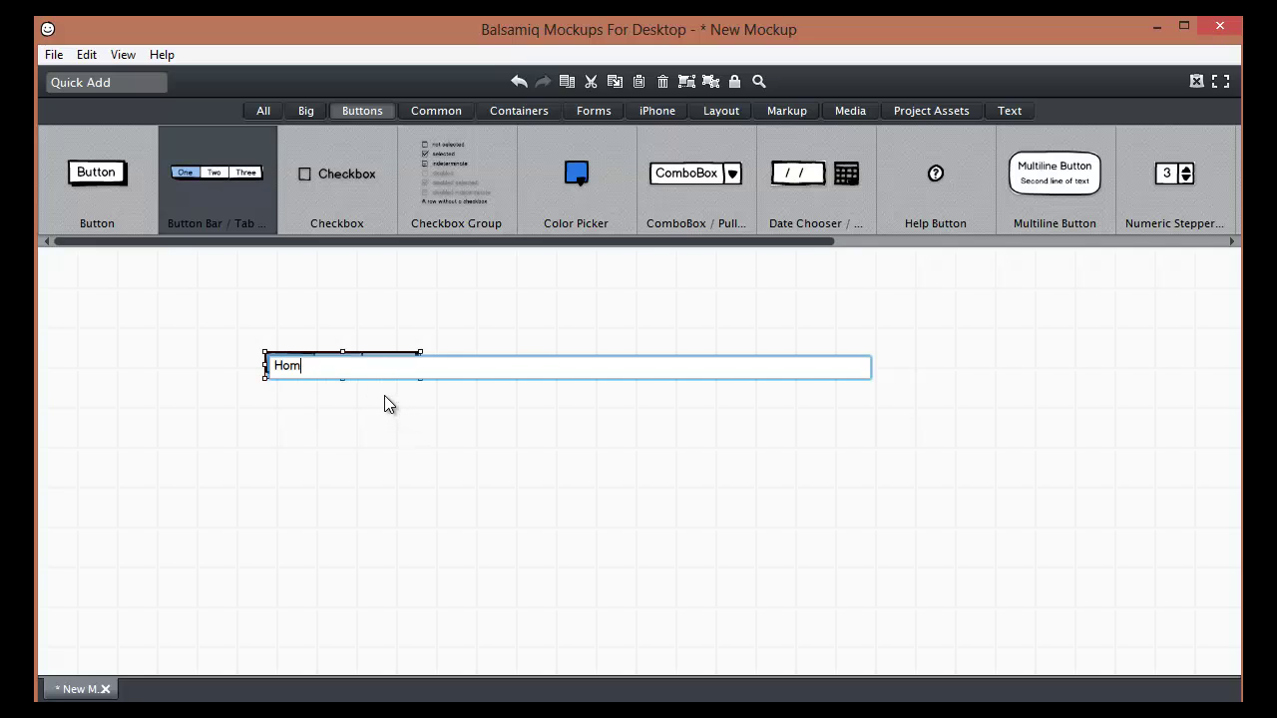
text(e, Contact, Ab)
text(out)
key(Return)
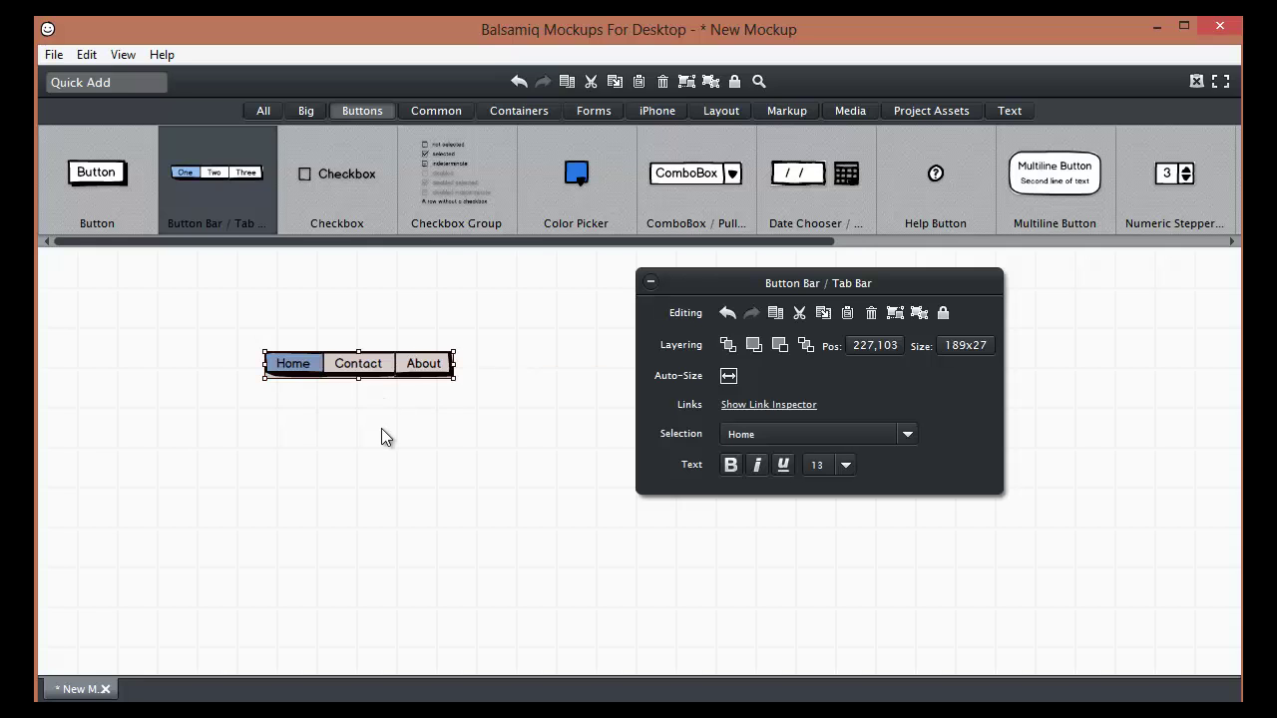
Enlarge the button bar and move it to the mockup's top-left corner
mouse_move(455, 378)
mouse_down()
mouse_move(909, 435)
mouse_move(970, 426)
mouse_up()
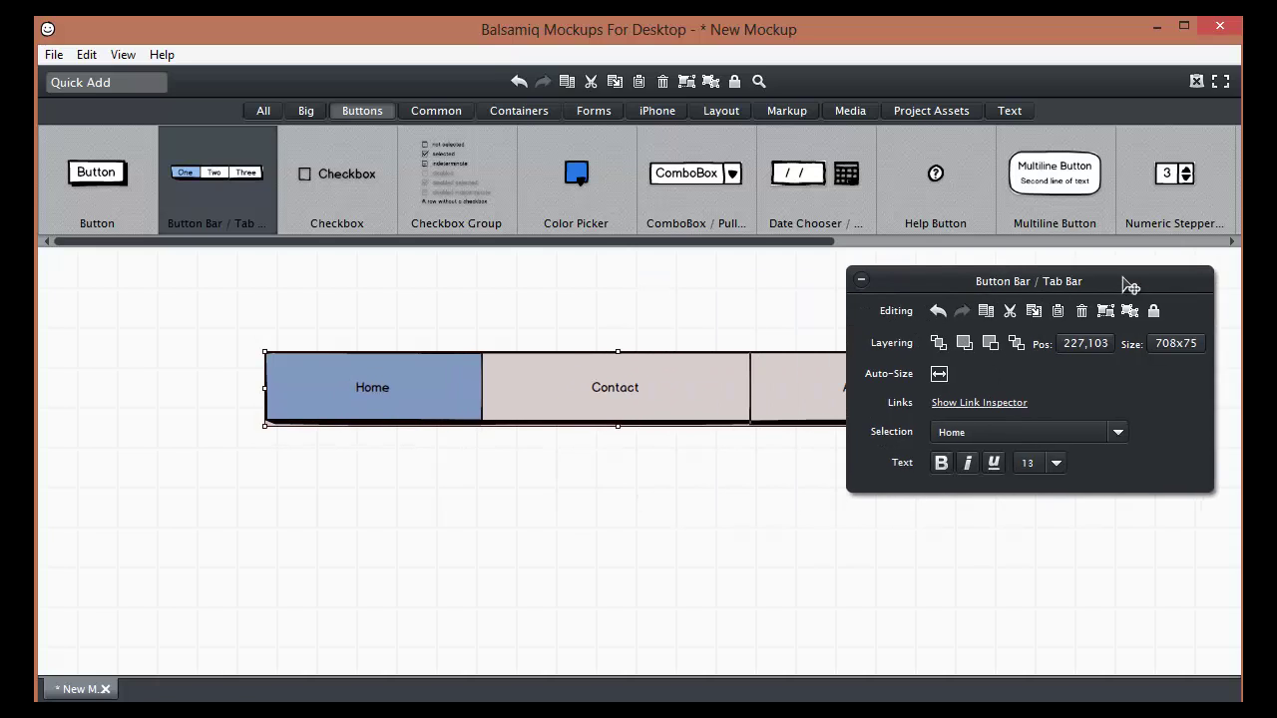
drag(811, 287, 1106, 292)
mouse_move(612, 397)
mouse_down()
mouse_move(488, 333)
mouse_move(407, 322)
mouse_up()
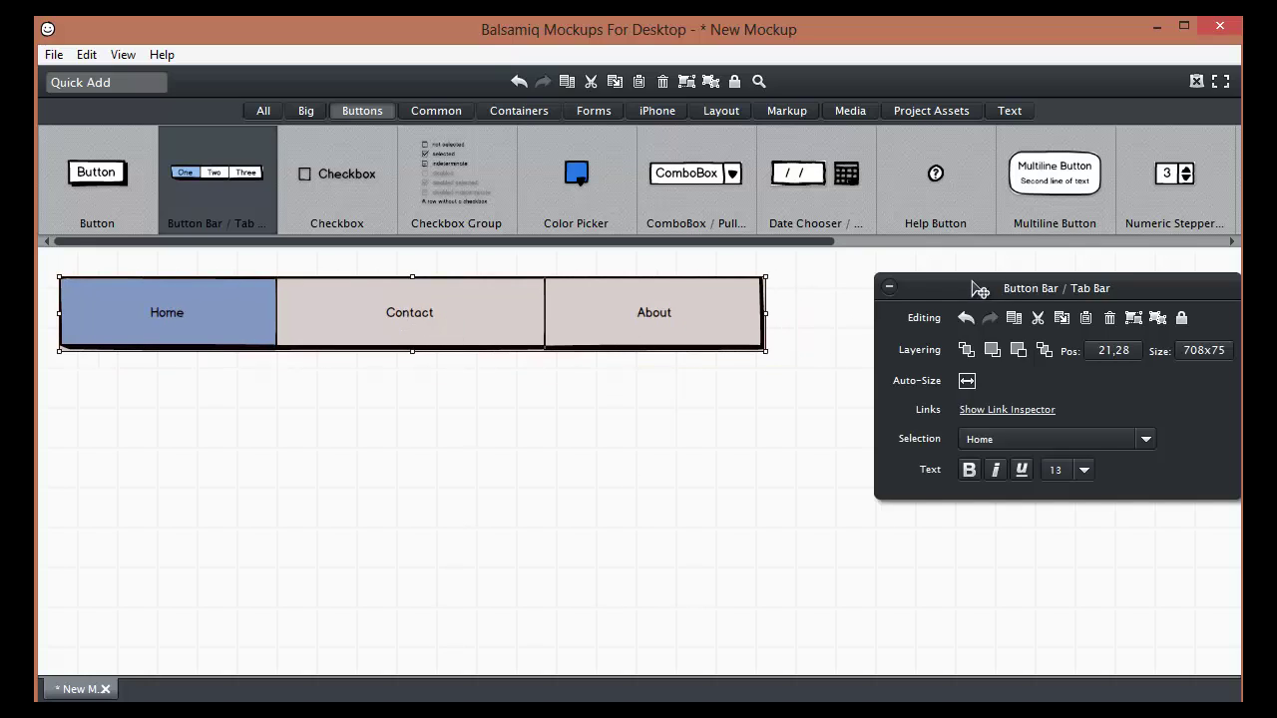
drag(975, 288, 937, 276)
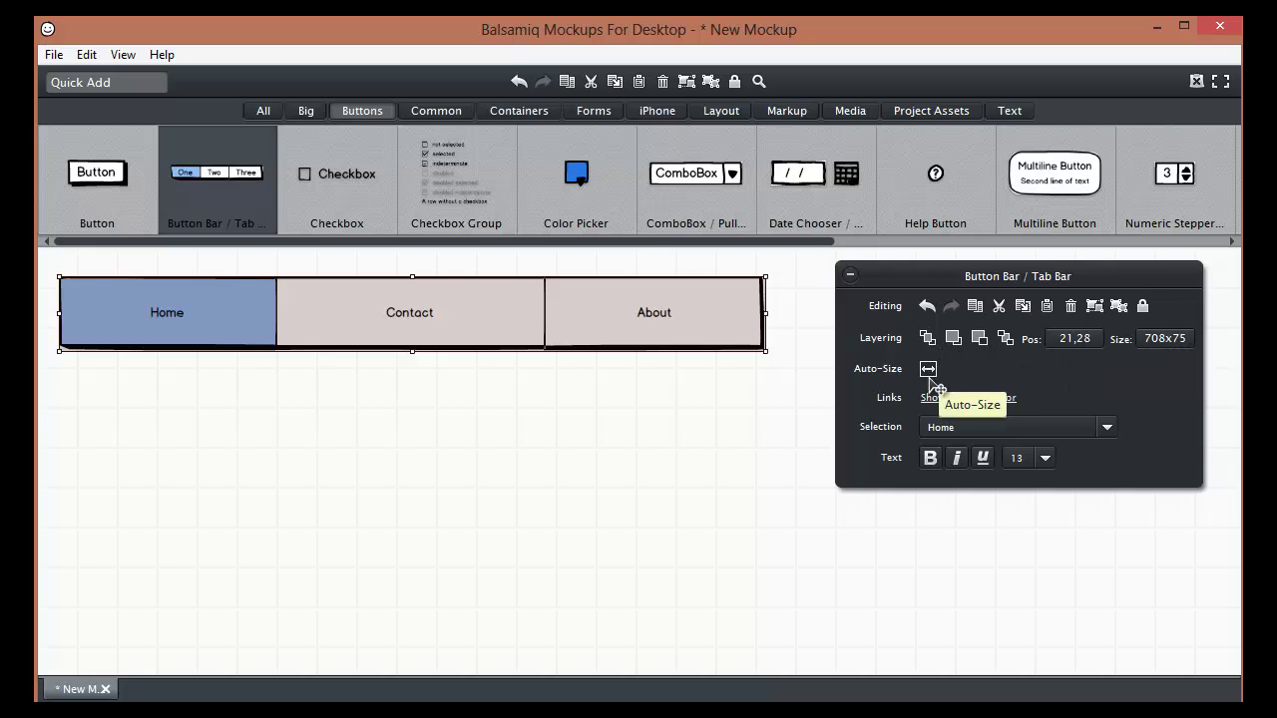
Set the button bar labels to font size 16 and bold
click(1037, 466)
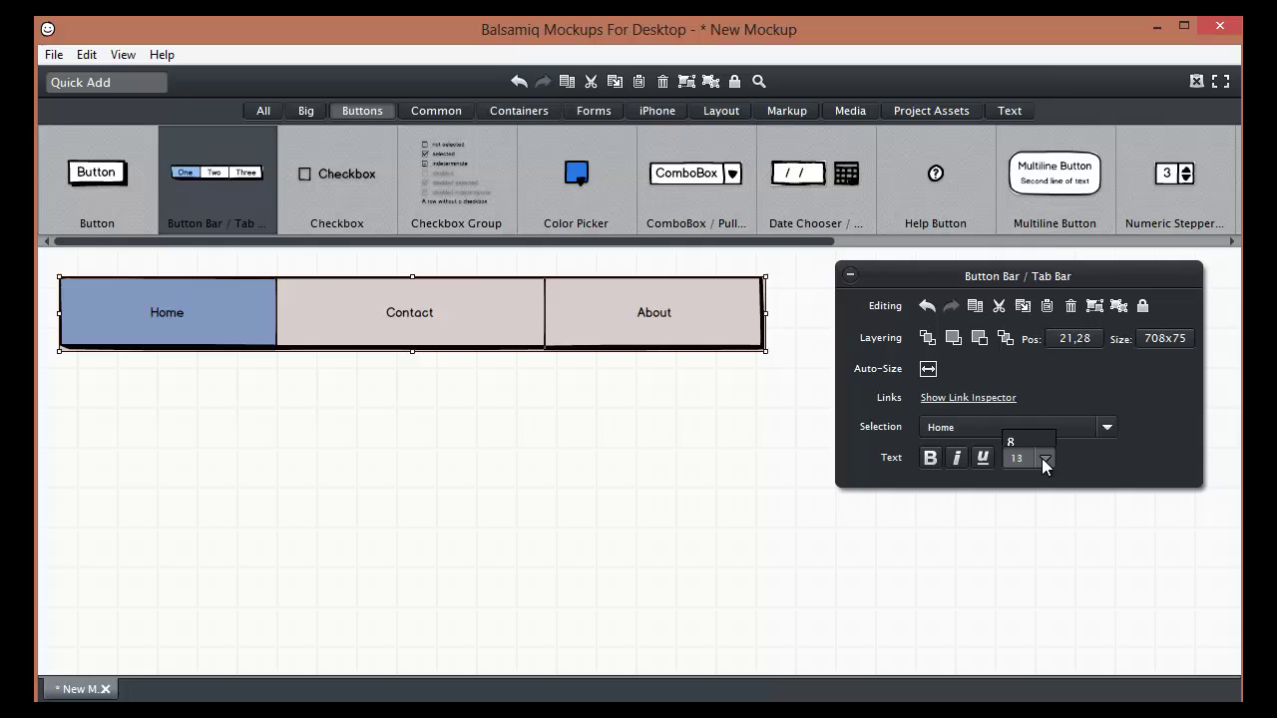
click(1031, 243)
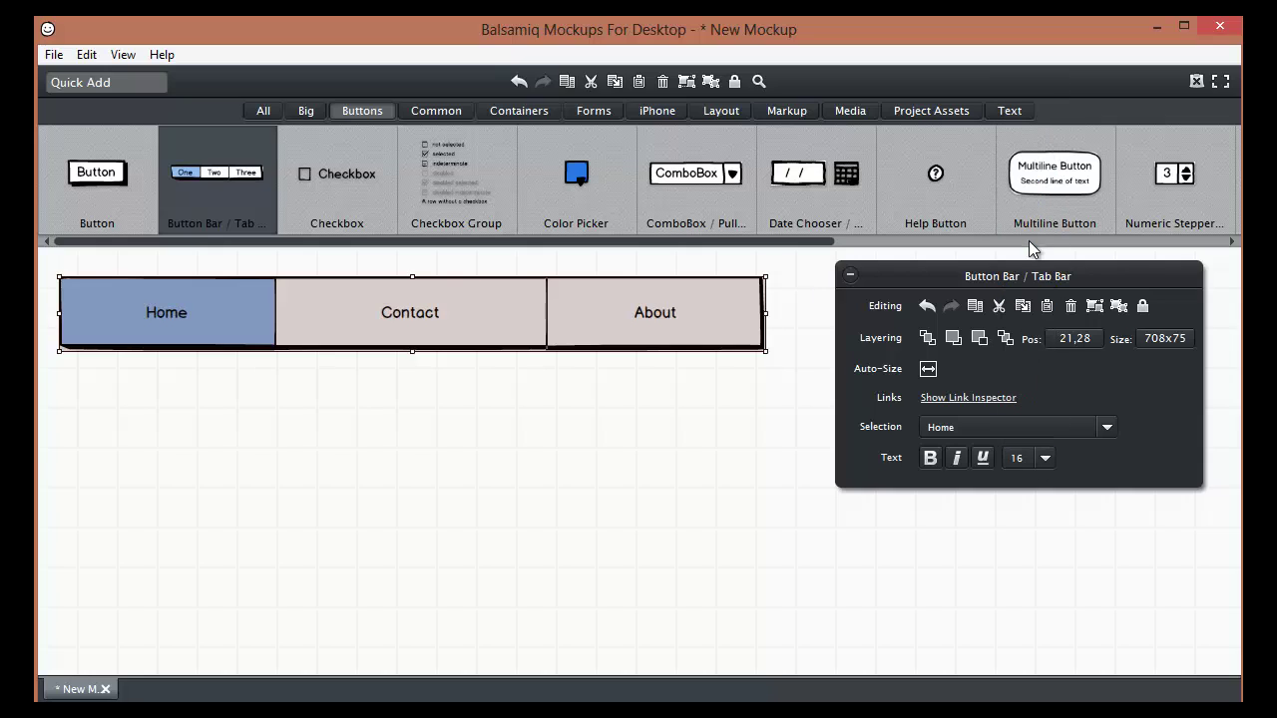
click(936, 460)
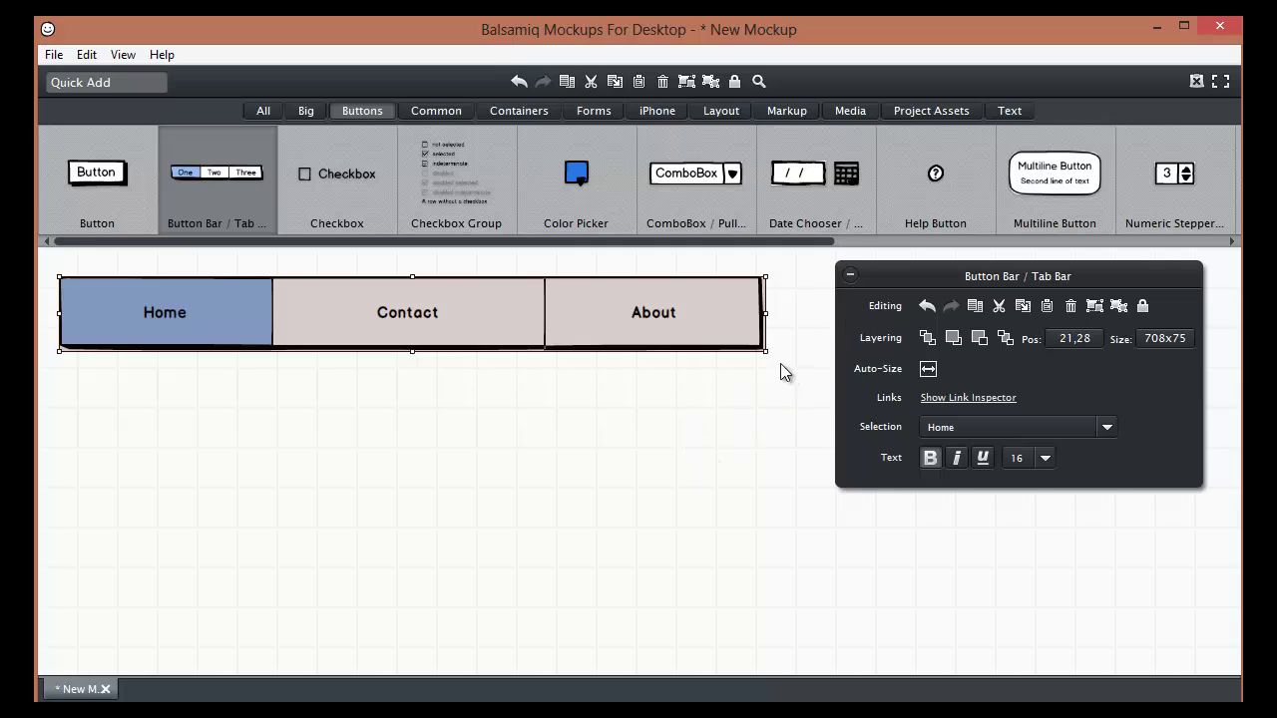
Shrink the button bar to 593x70, then add and delete a trial checkbox
drag(766, 353, 651, 346)
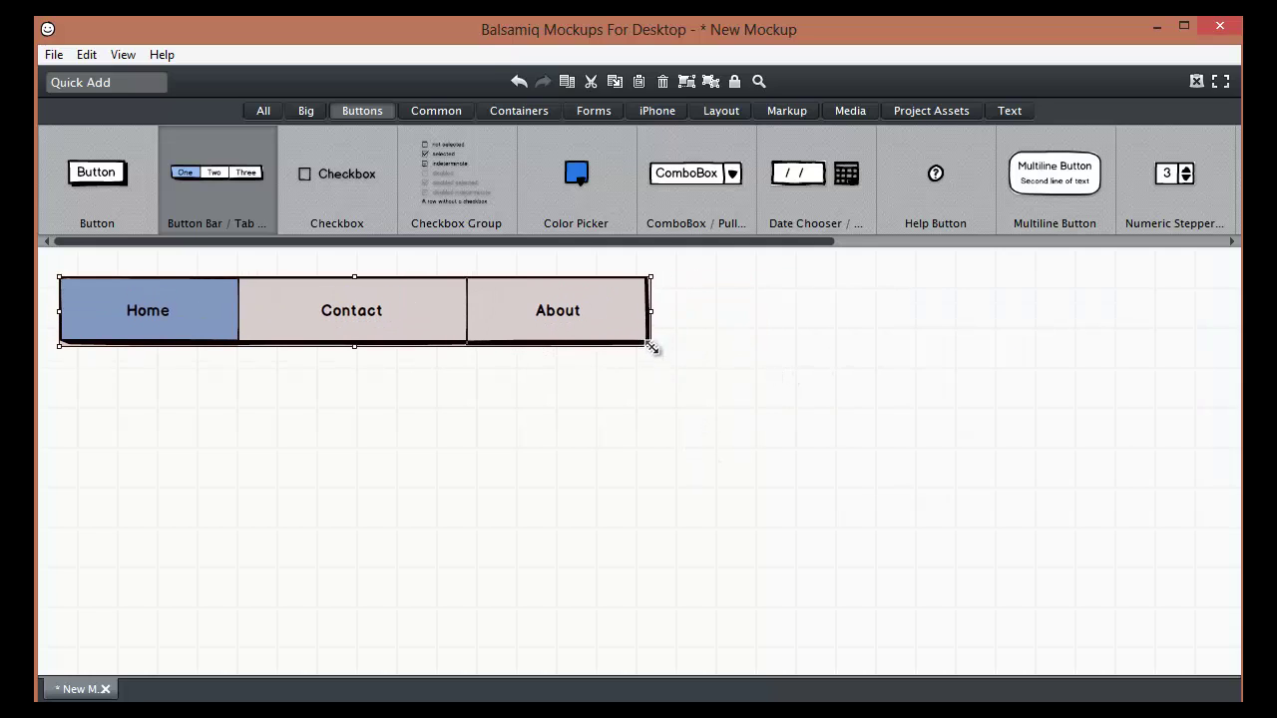
drag(365, 175, 421, 435)
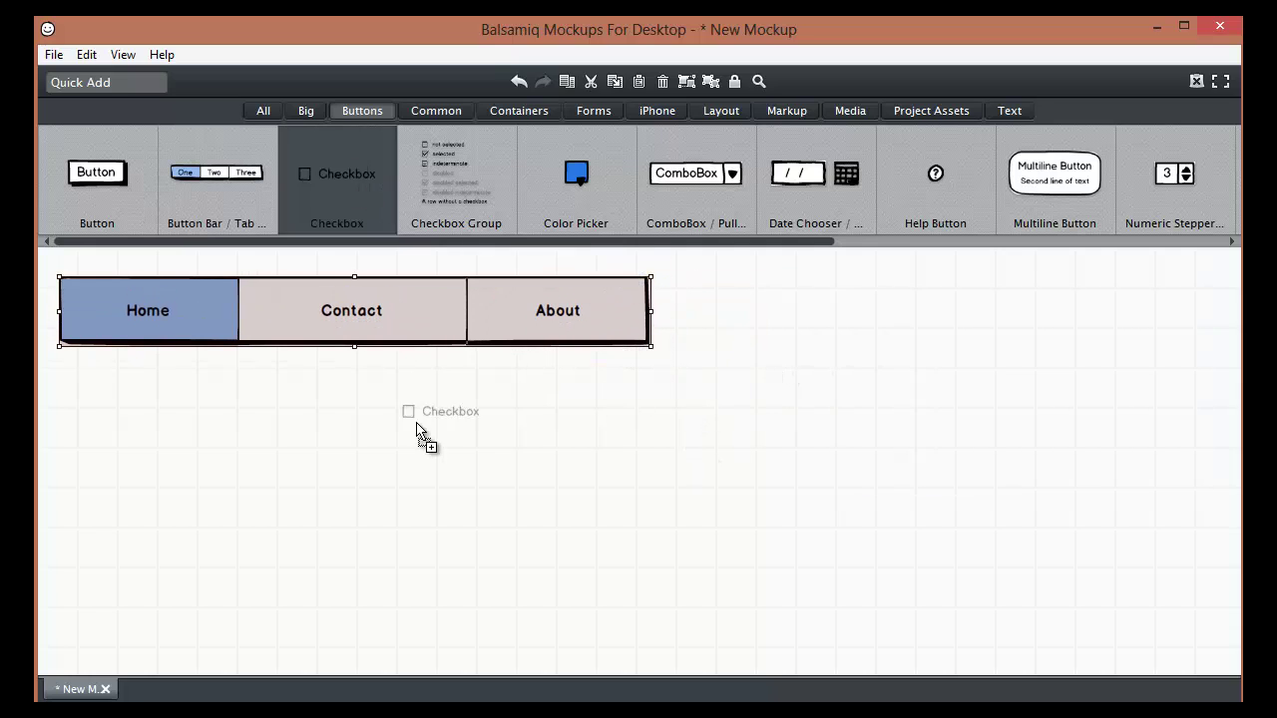
click(519, 529)
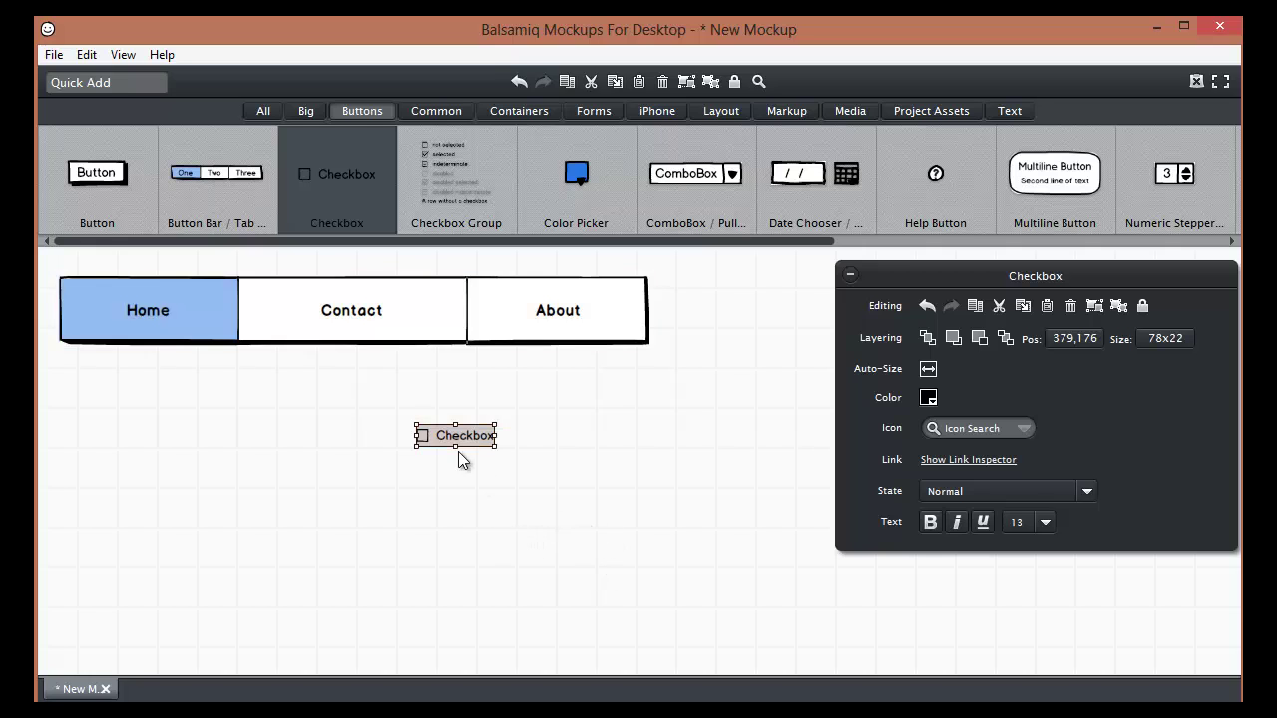
click(488, 559)
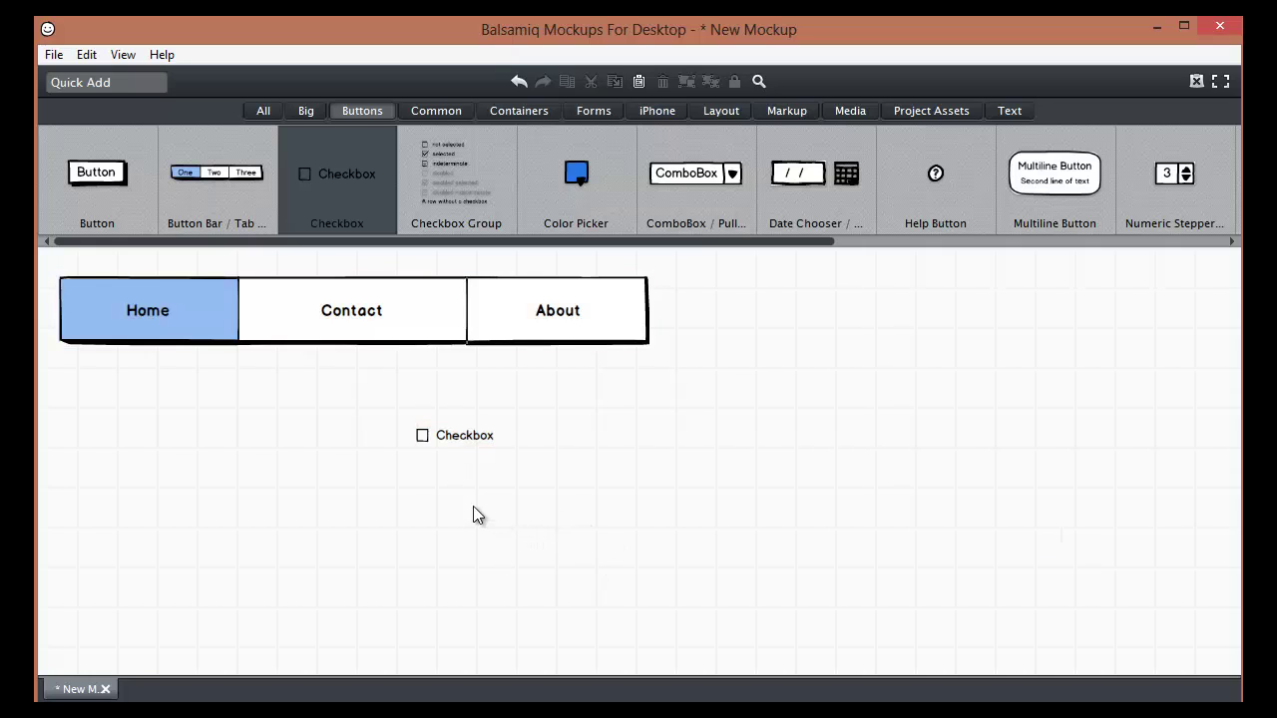
click(423, 436)
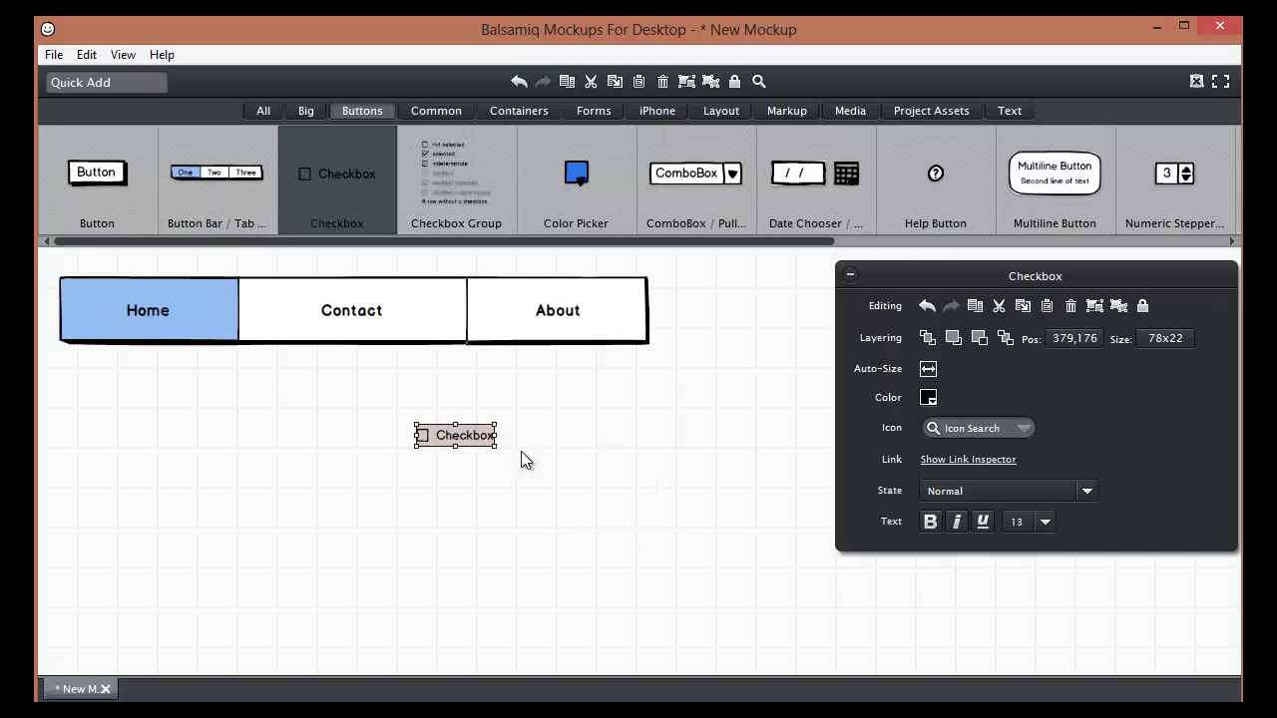
key(Delete)
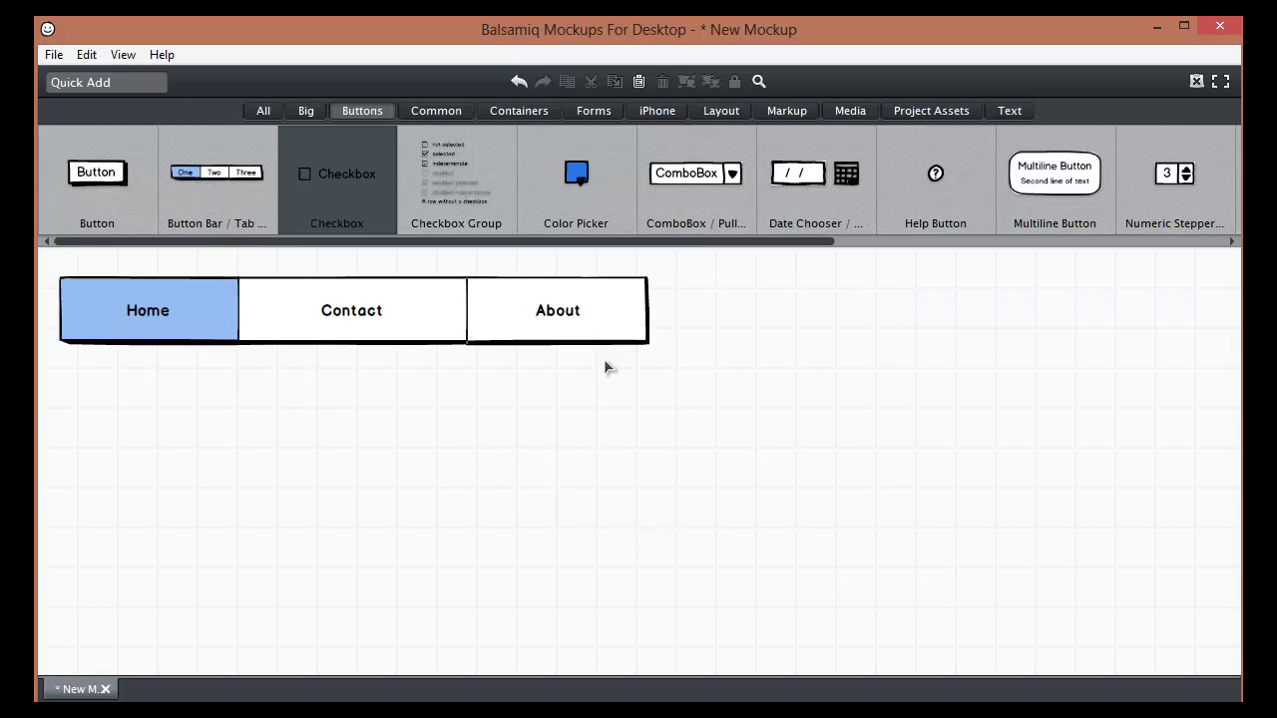
Place a colour picker next to the About button
drag(590, 204, 607, 520)
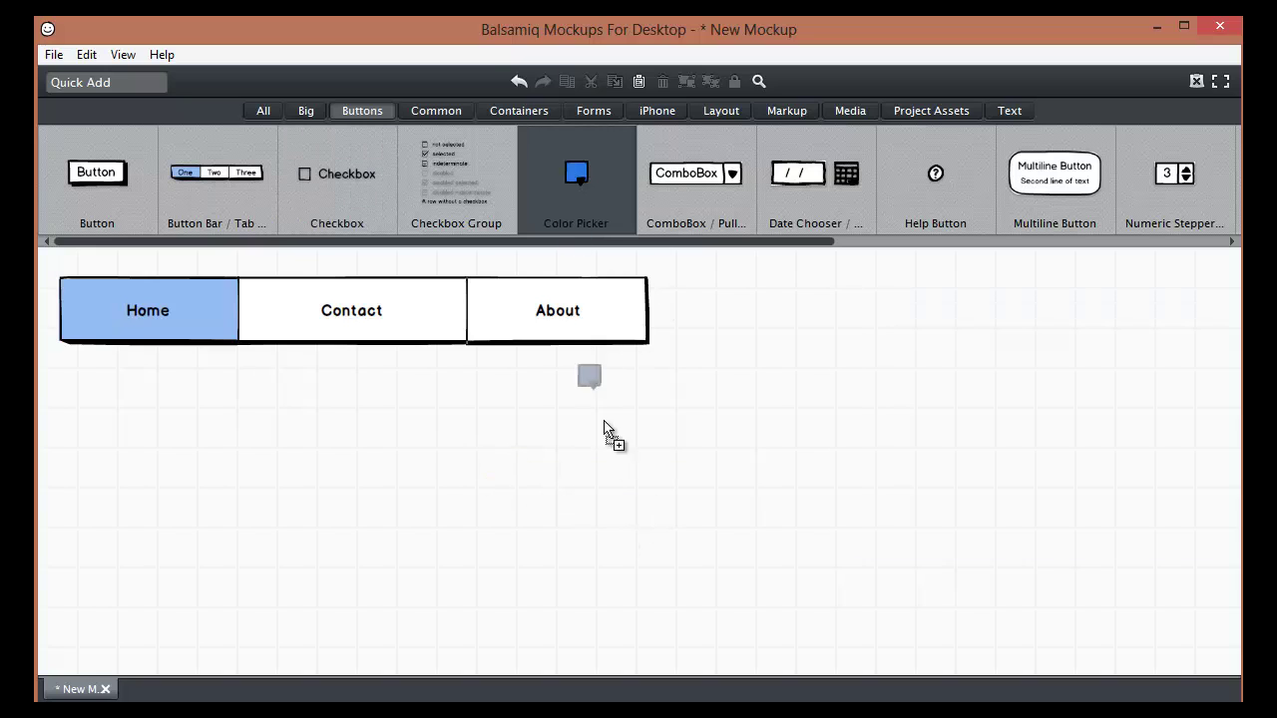
click(738, 456)
click(628, 476)
drag(634, 479, 688, 308)
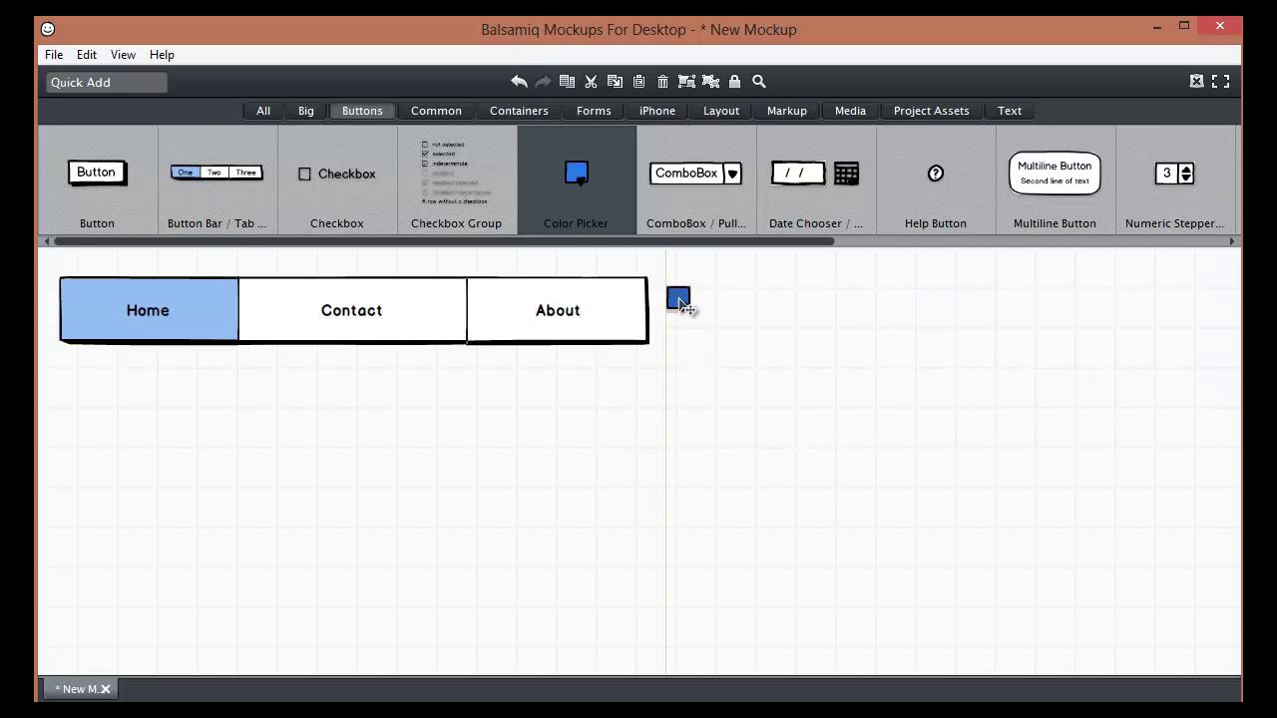
click(767, 484)
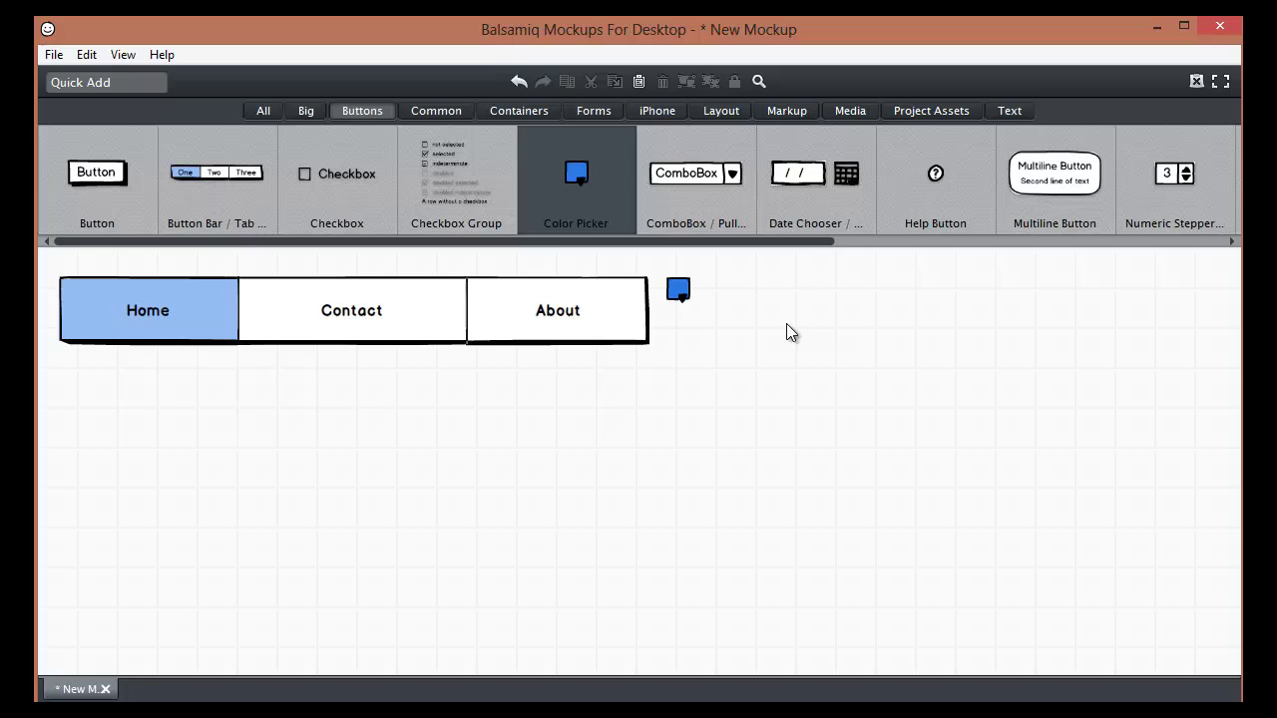
Add a date chooser and set it beside the colour picker
mouse_move(813, 214)
mouse_down()
mouse_move(239, 394)
mouse_move(82, 379)
mouse_up()
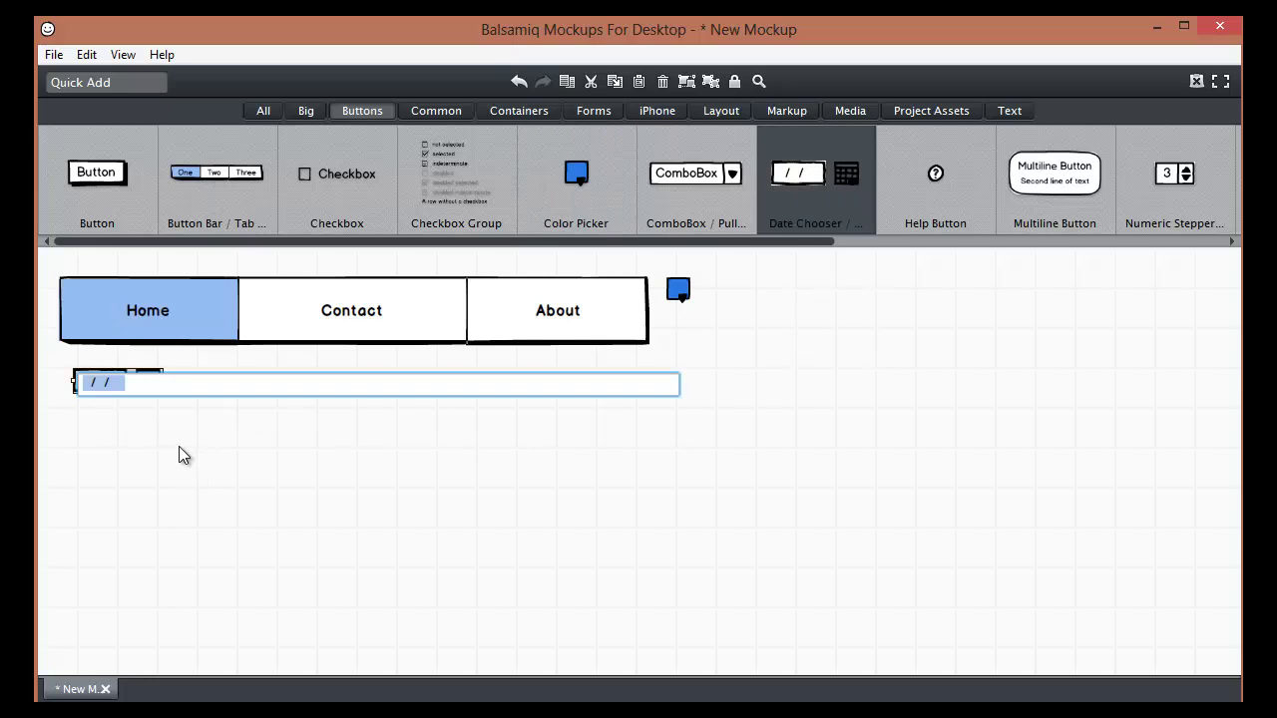
key(Return)
mouse_move(162, 382)
mouse_down()
mouse_move(336, 504)
mouse_move(413, 390)
mouse_move(160, 406)
mouse_move(764, 296)
mouse_up()
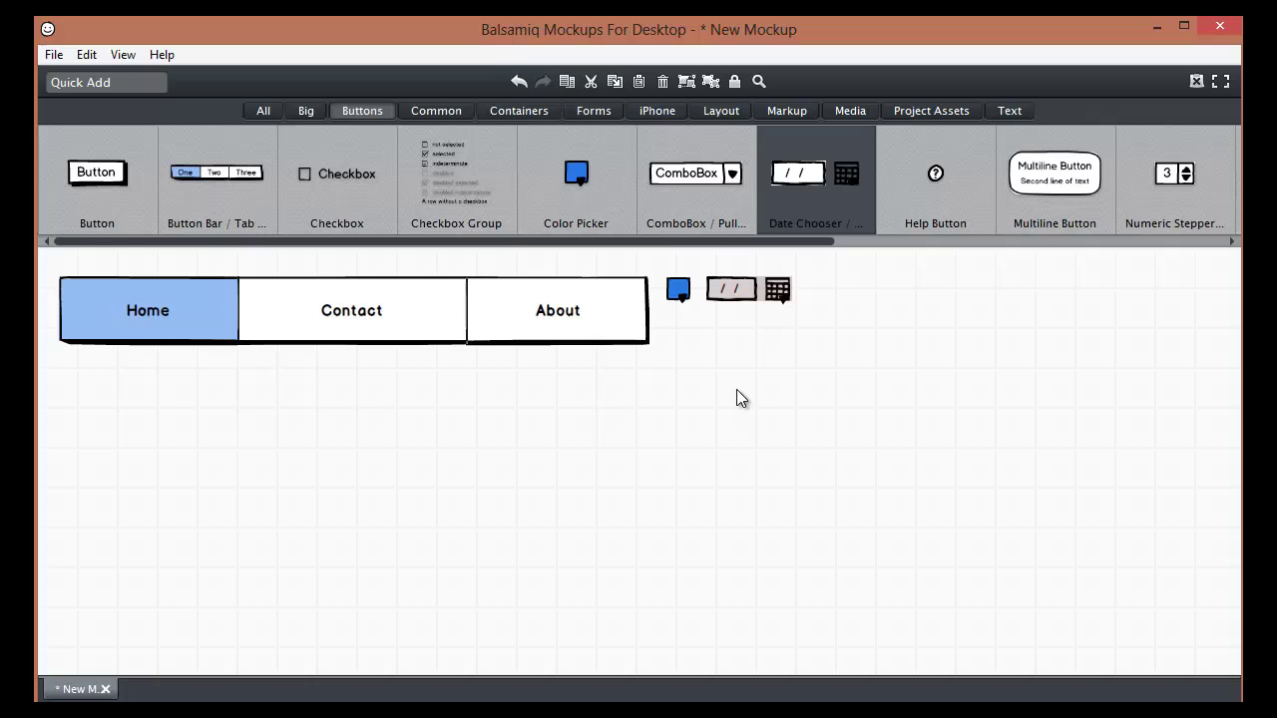
Add a combo box from the Common library at the mockup's top right
click(450, 112)
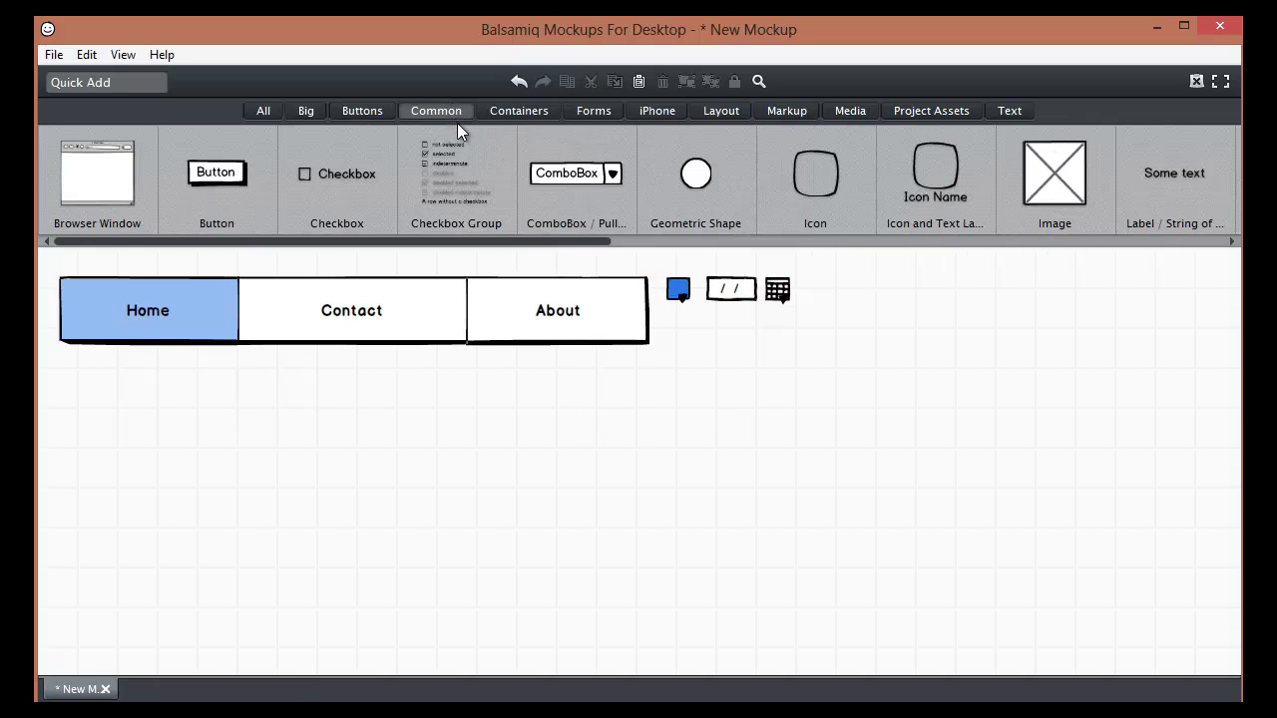
drag(585, 176, 838, 395)
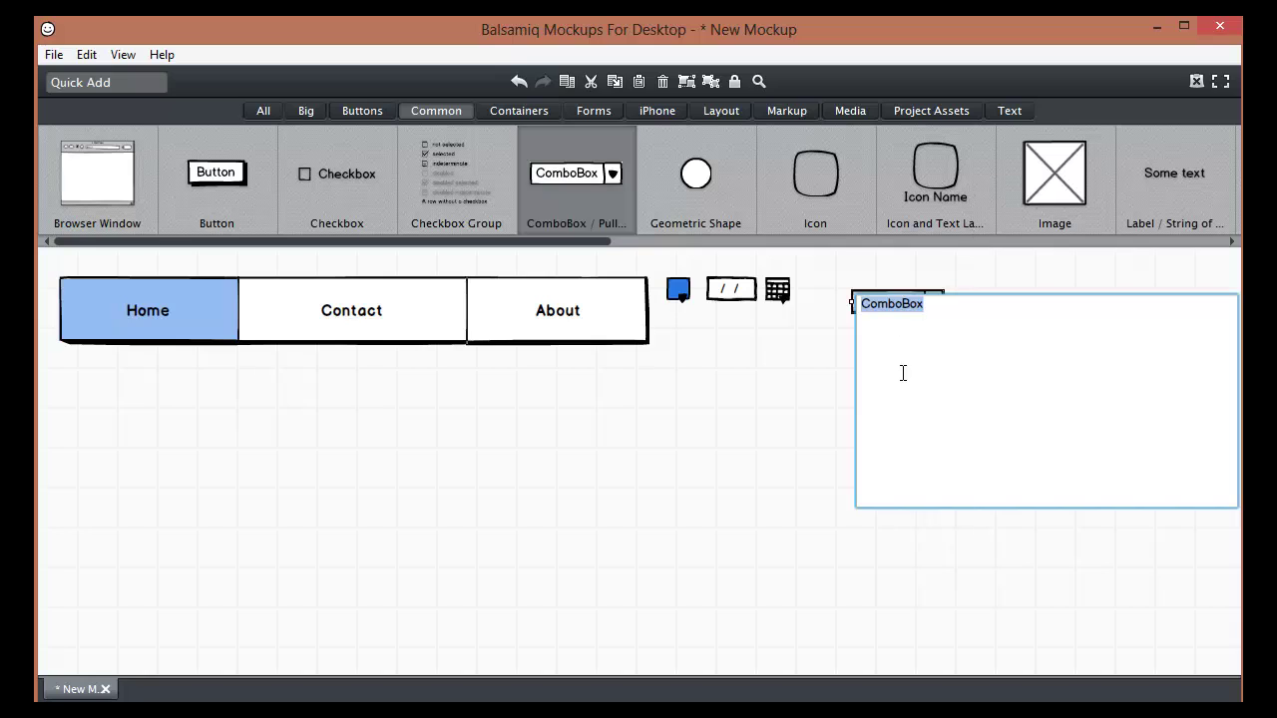
click(841, 381)
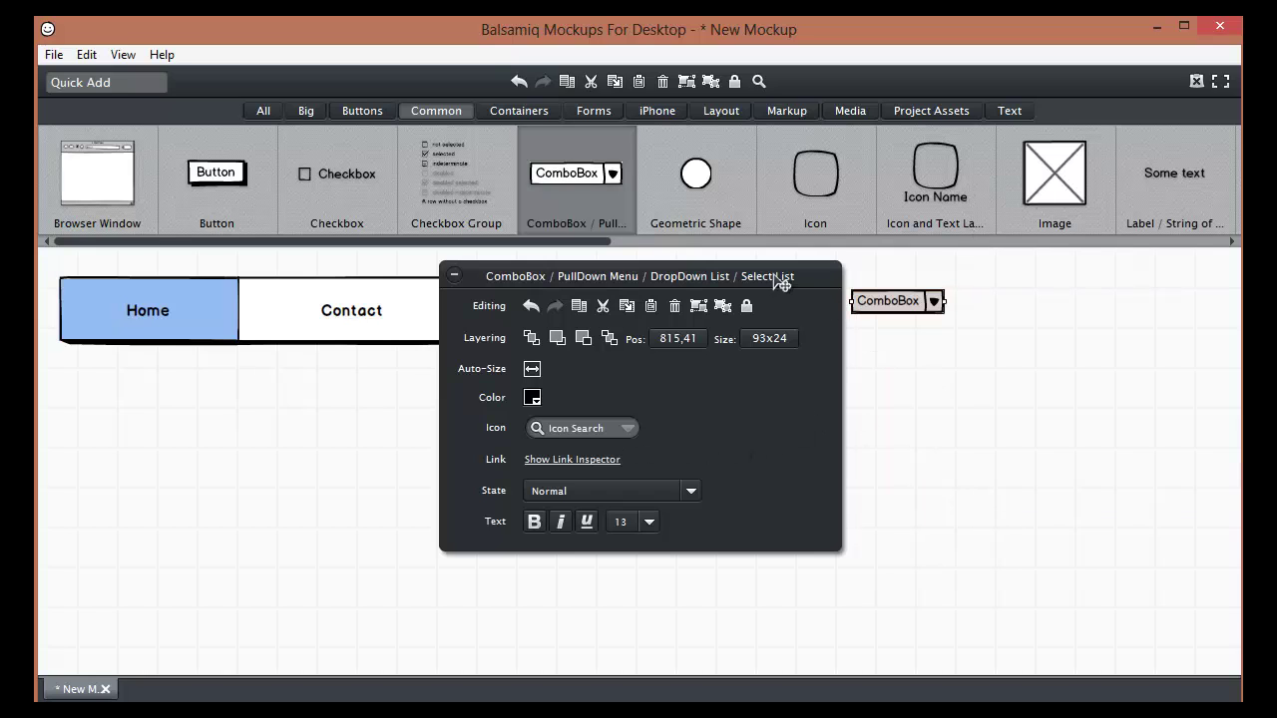
click(932, 345)
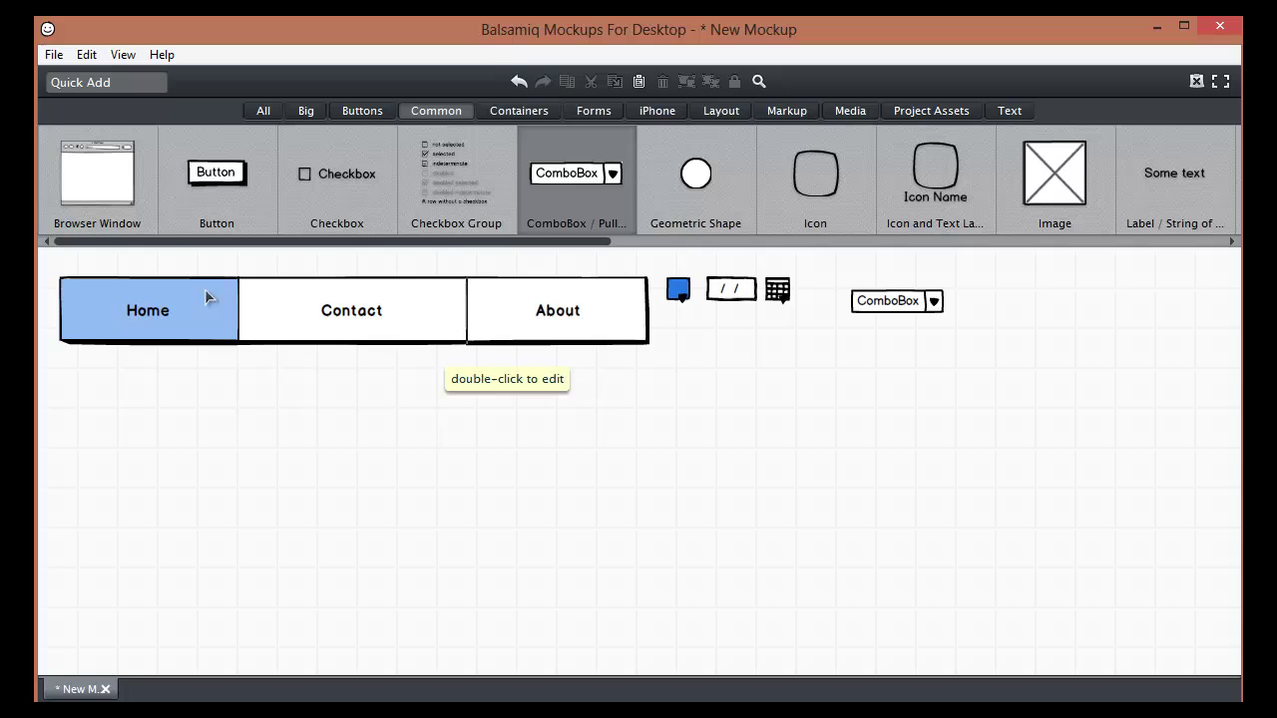
Add a browser window, then shrink the button bar into its page area and bring it to front
drag(100, 172, 335, 364)
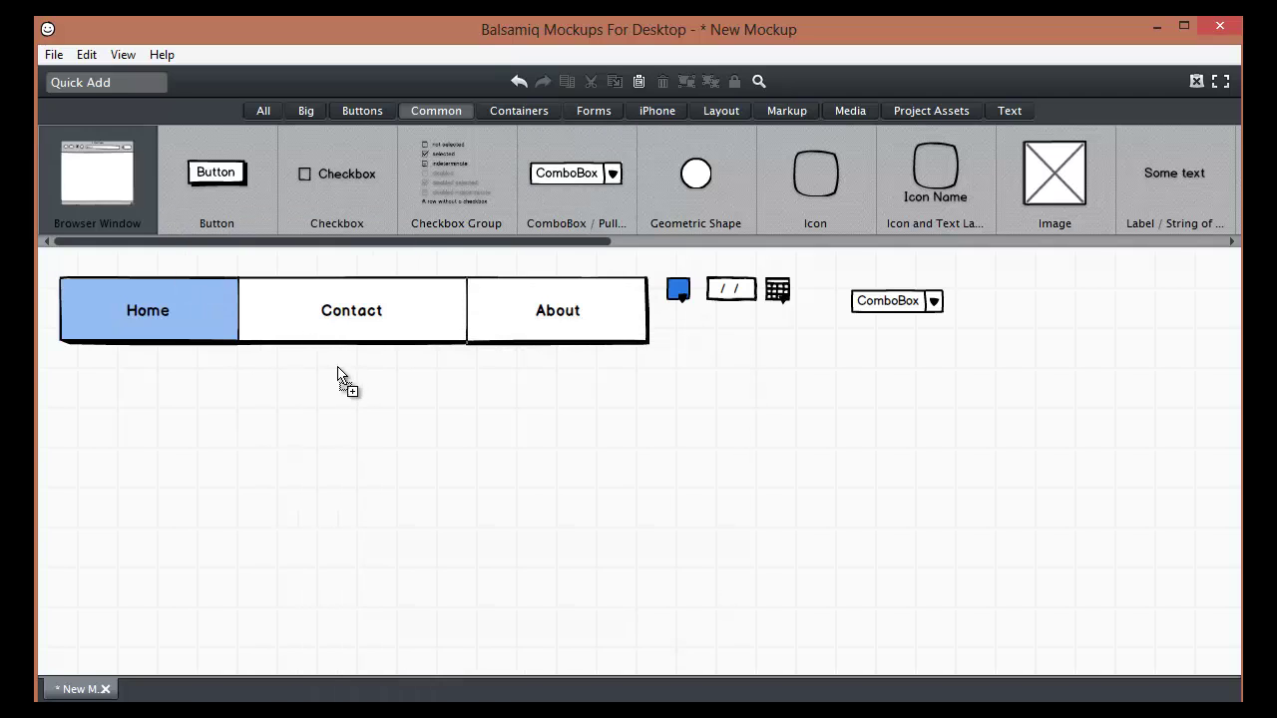
click(399, 432)
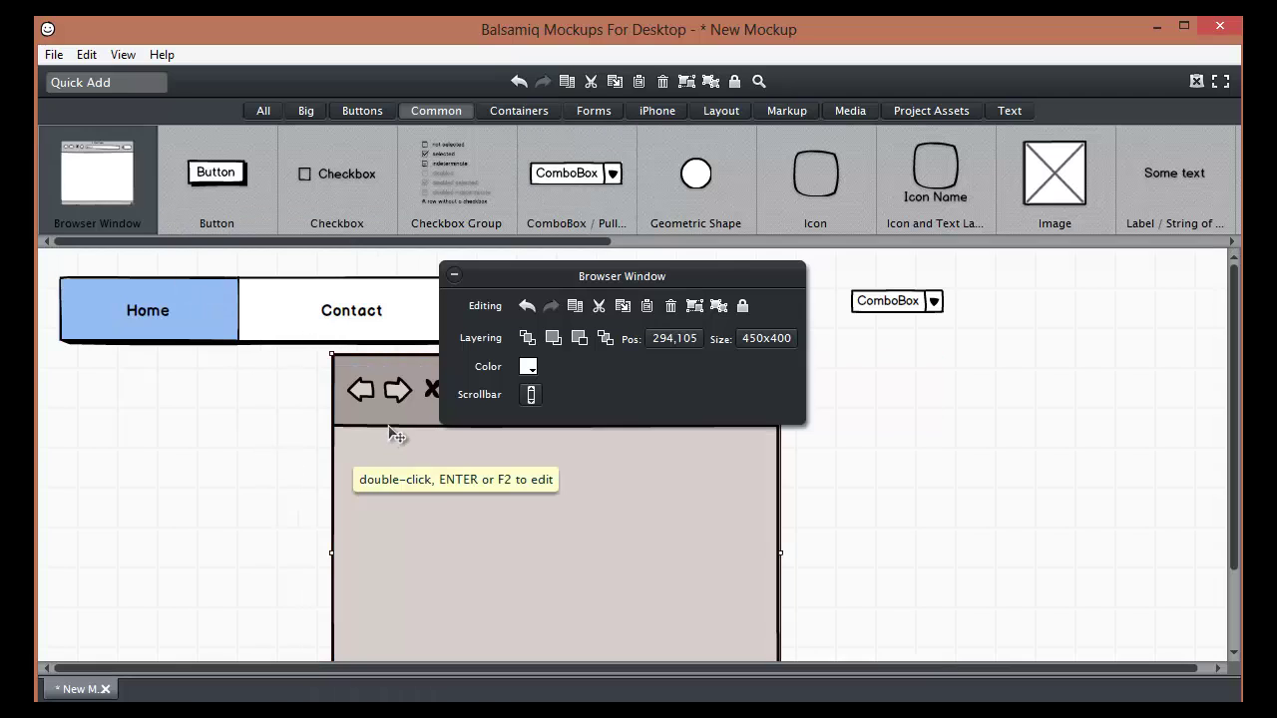
click(85, 297)
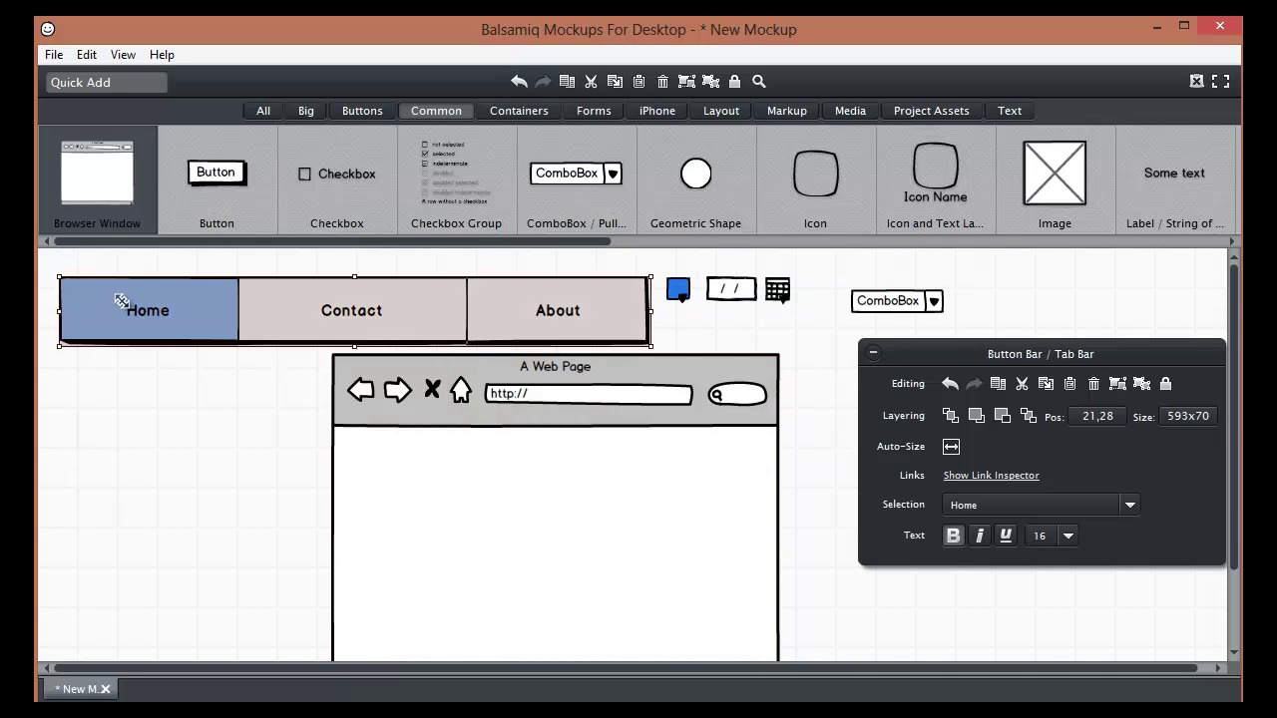
drag(60, 277, 240, 291)
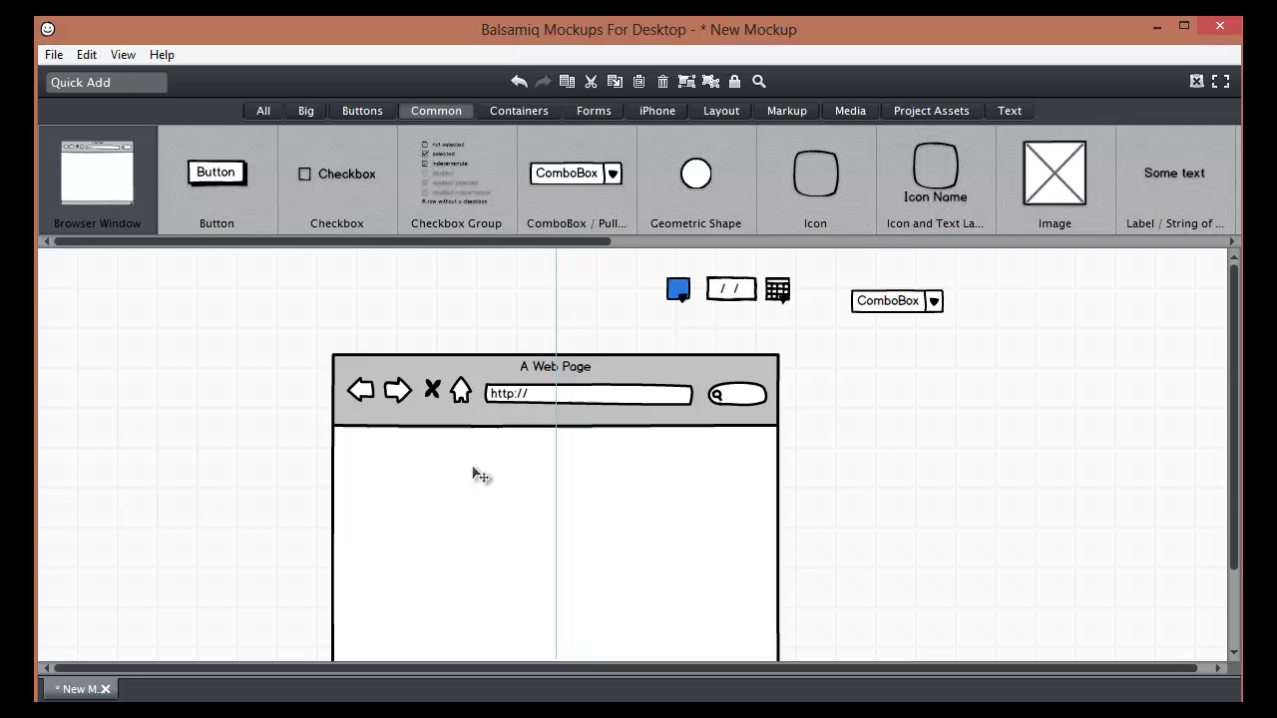
drag(386, 378, 479, 520)
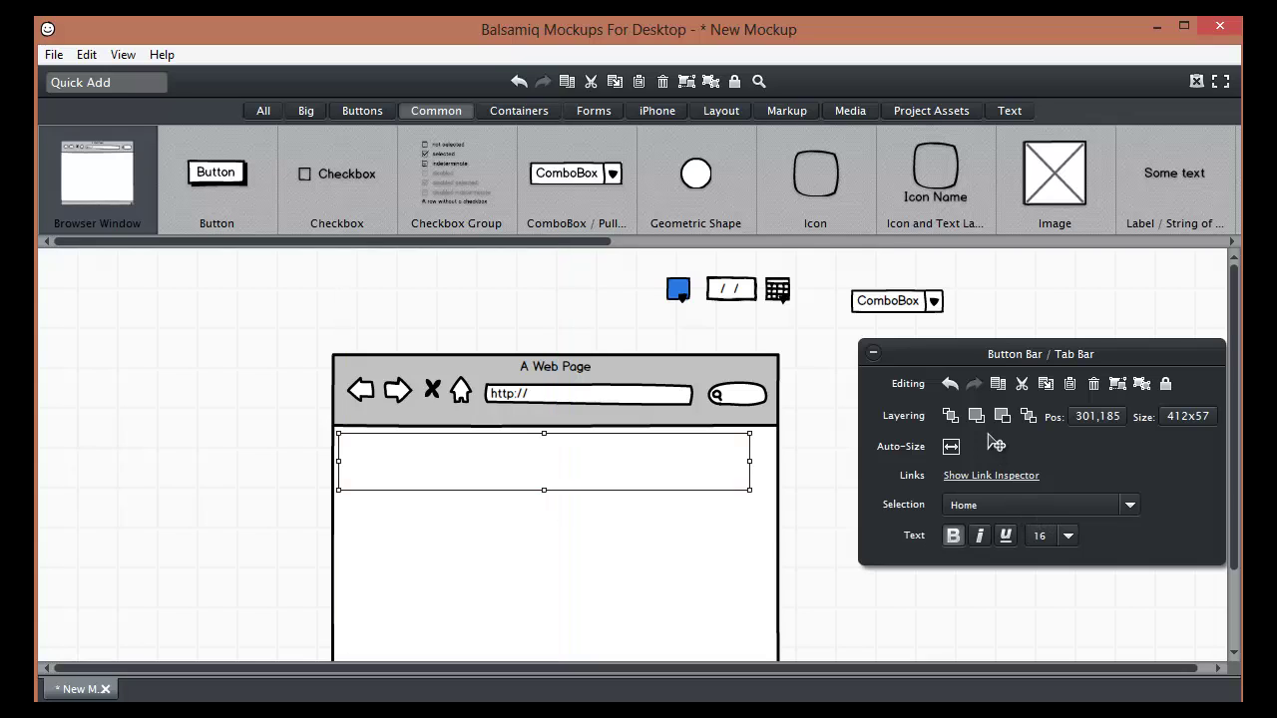
click(970, 423)
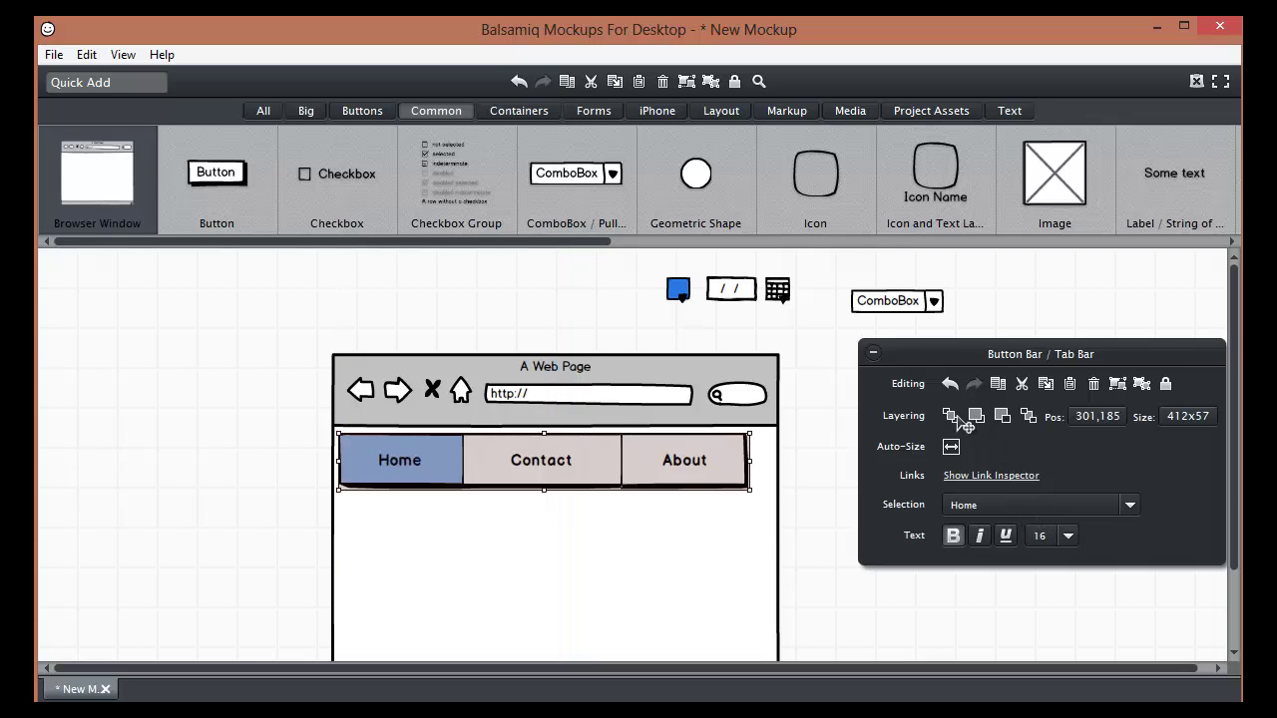
click(800, 397)
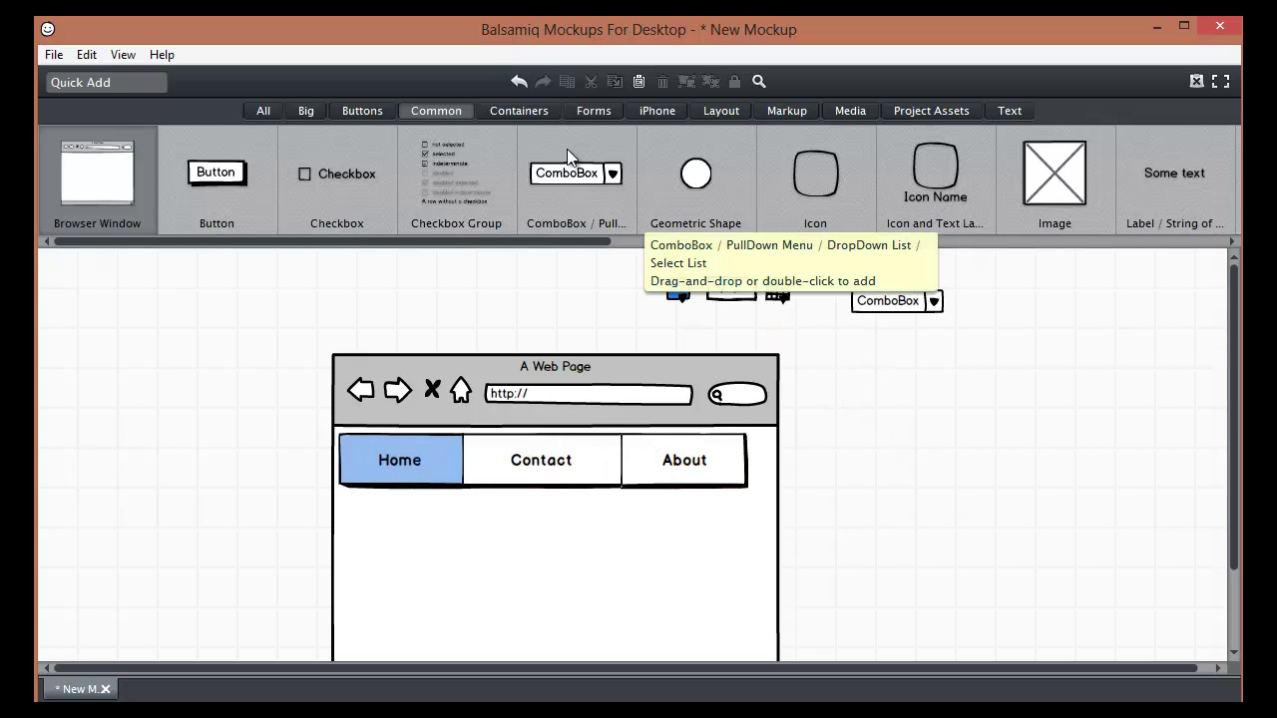
click(544, 110)
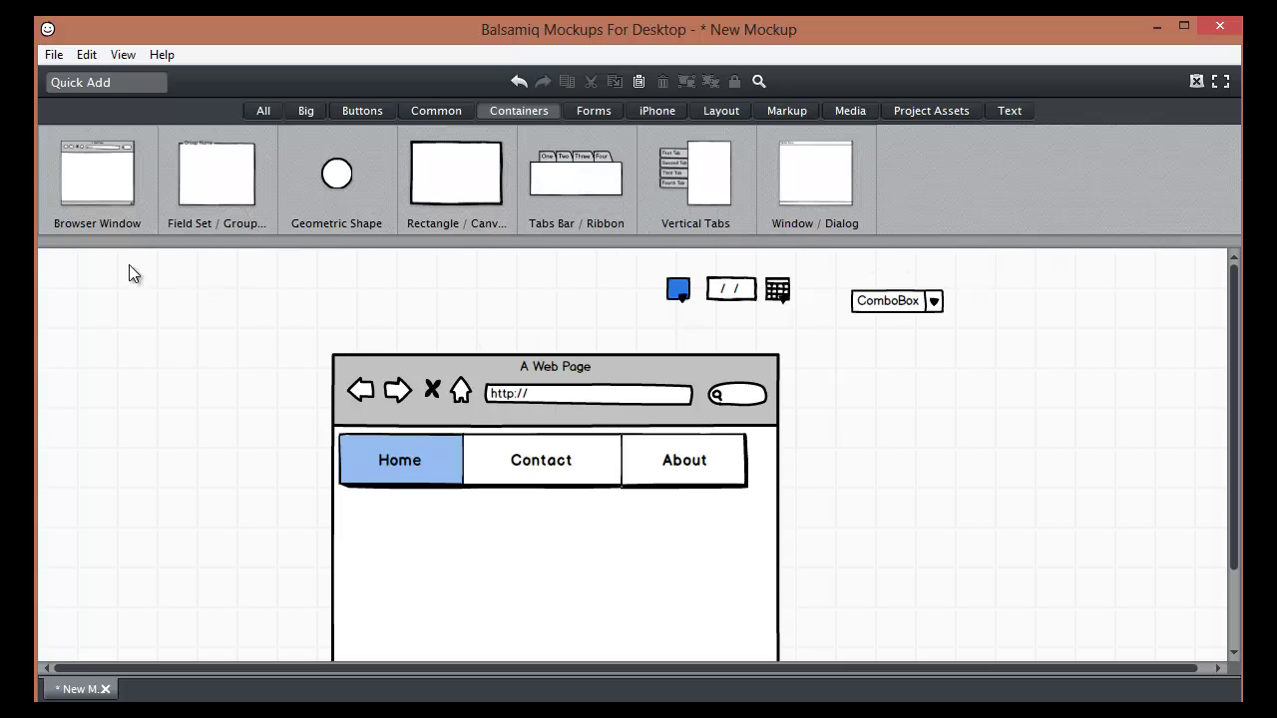
From the iPhone library, place an iPhone Keyboard and an Alert Box above it, left of the browser
click(603, 112)
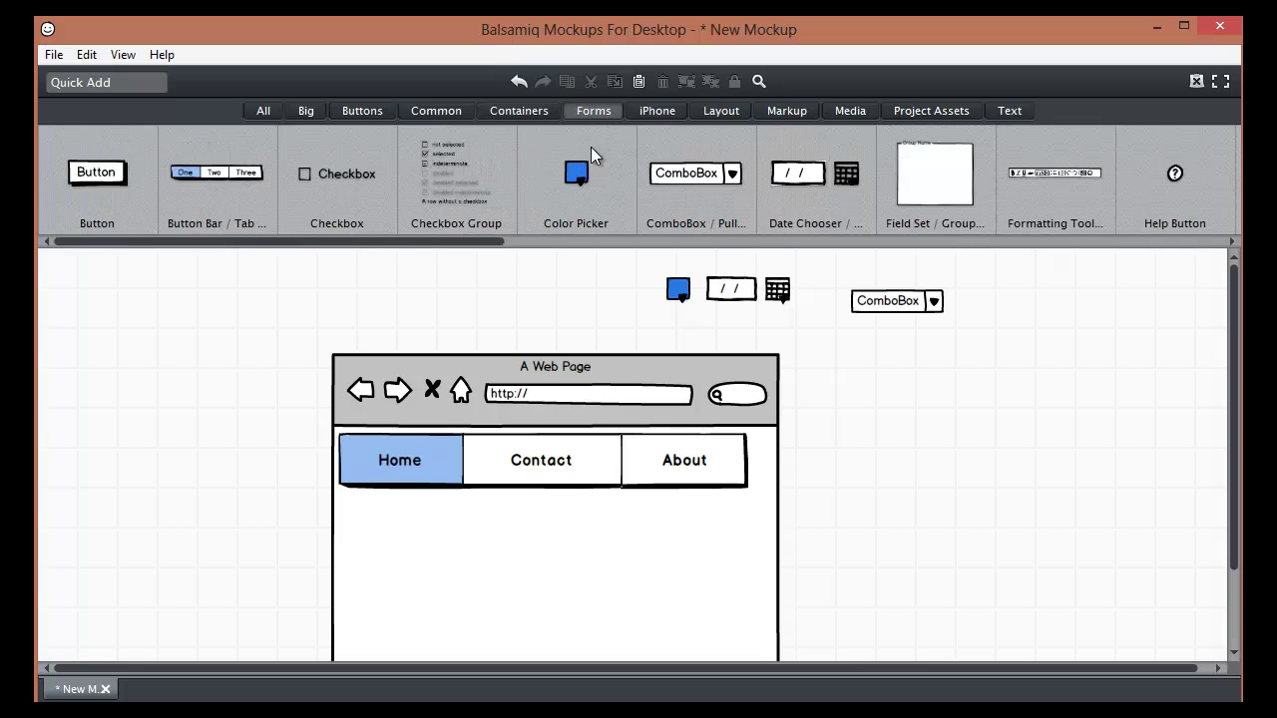
click(660, 111)
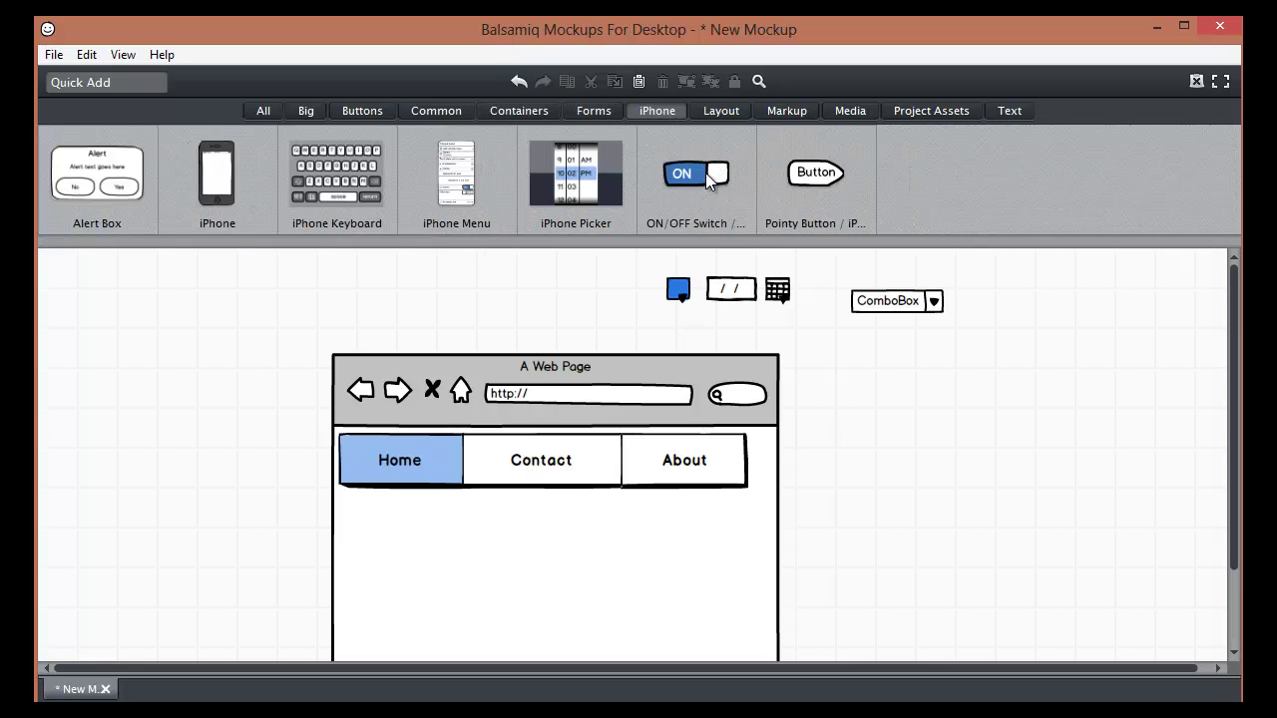
drag(347, 182, 185, 528)
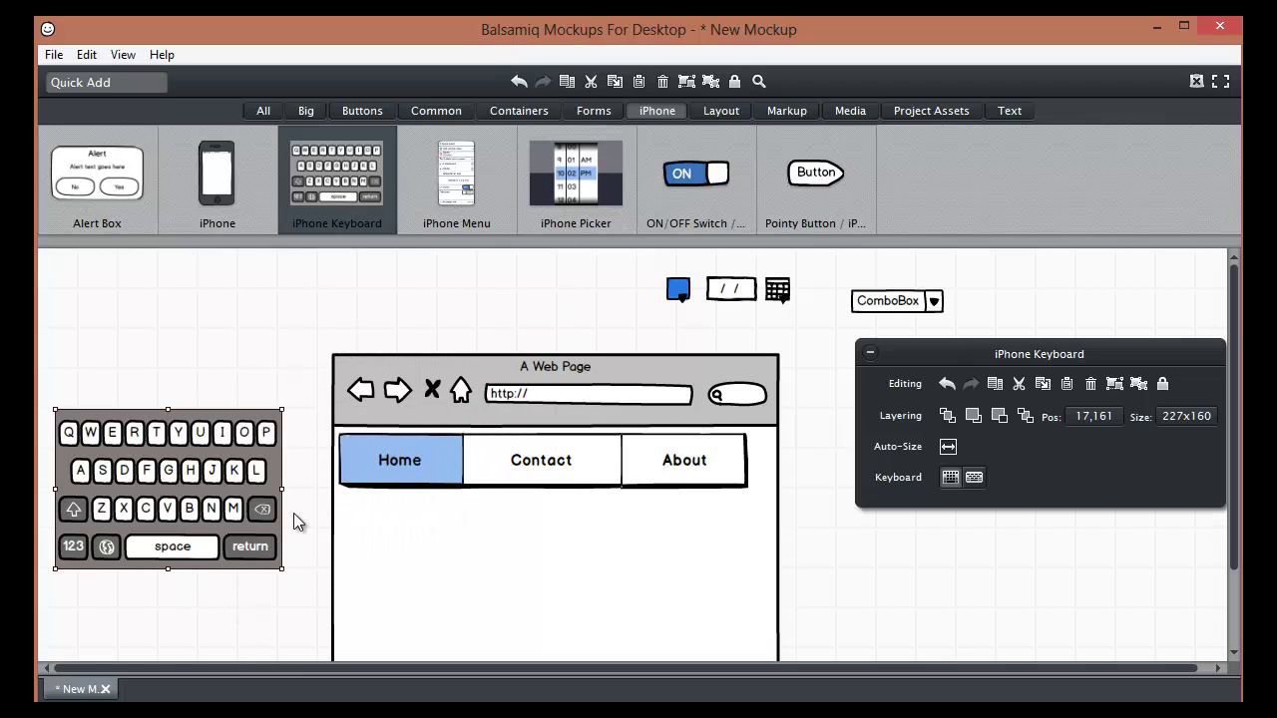
click(303, 506)
drag(98, 188, 91, 304)
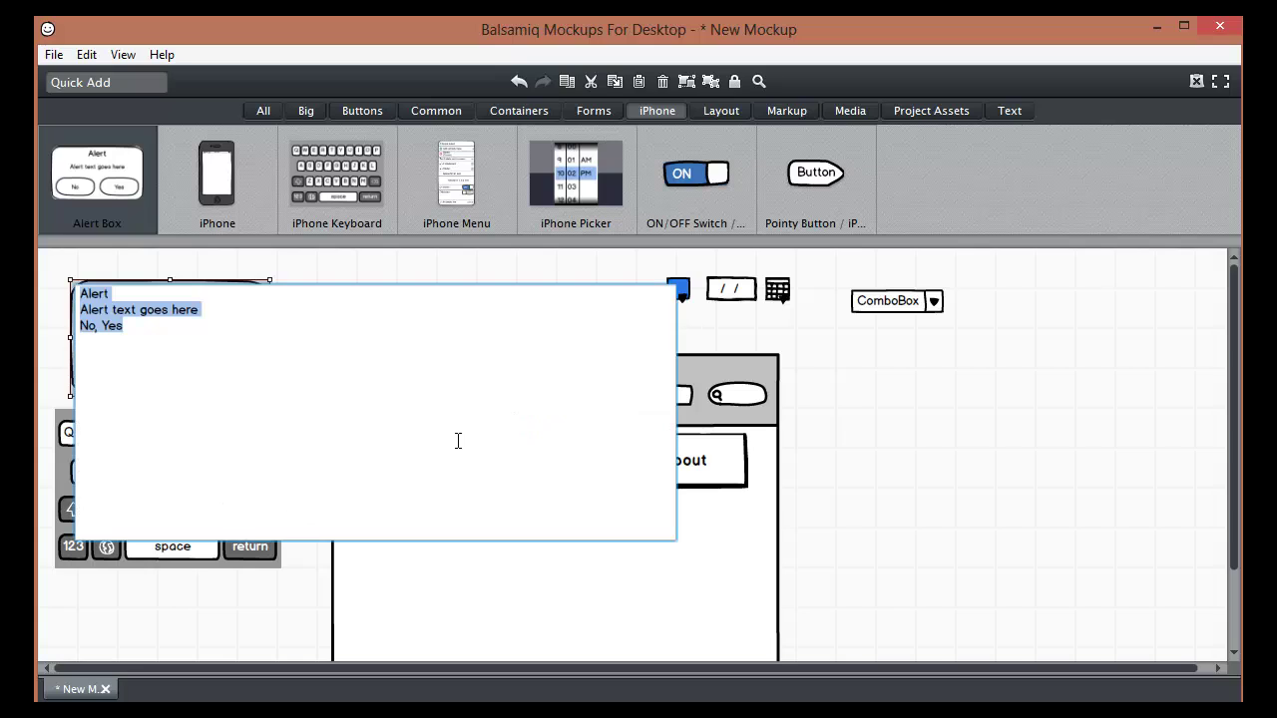
click(818, 462)
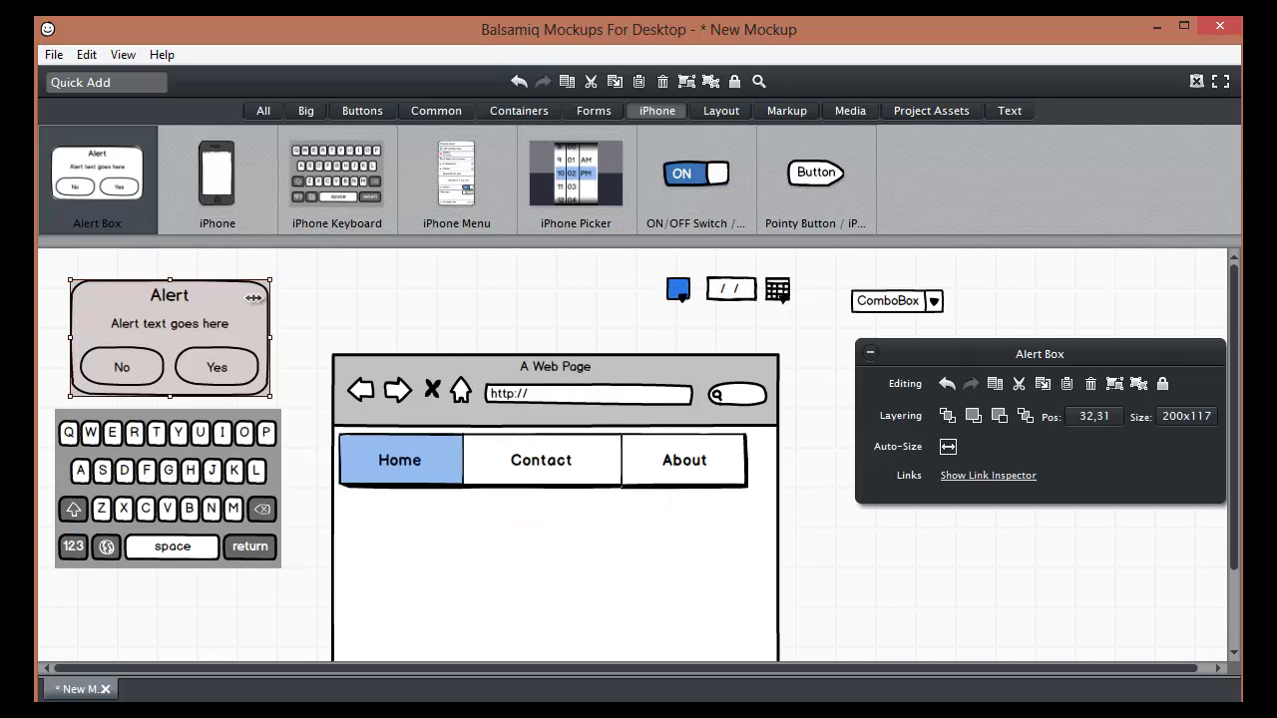
click(721, 112)
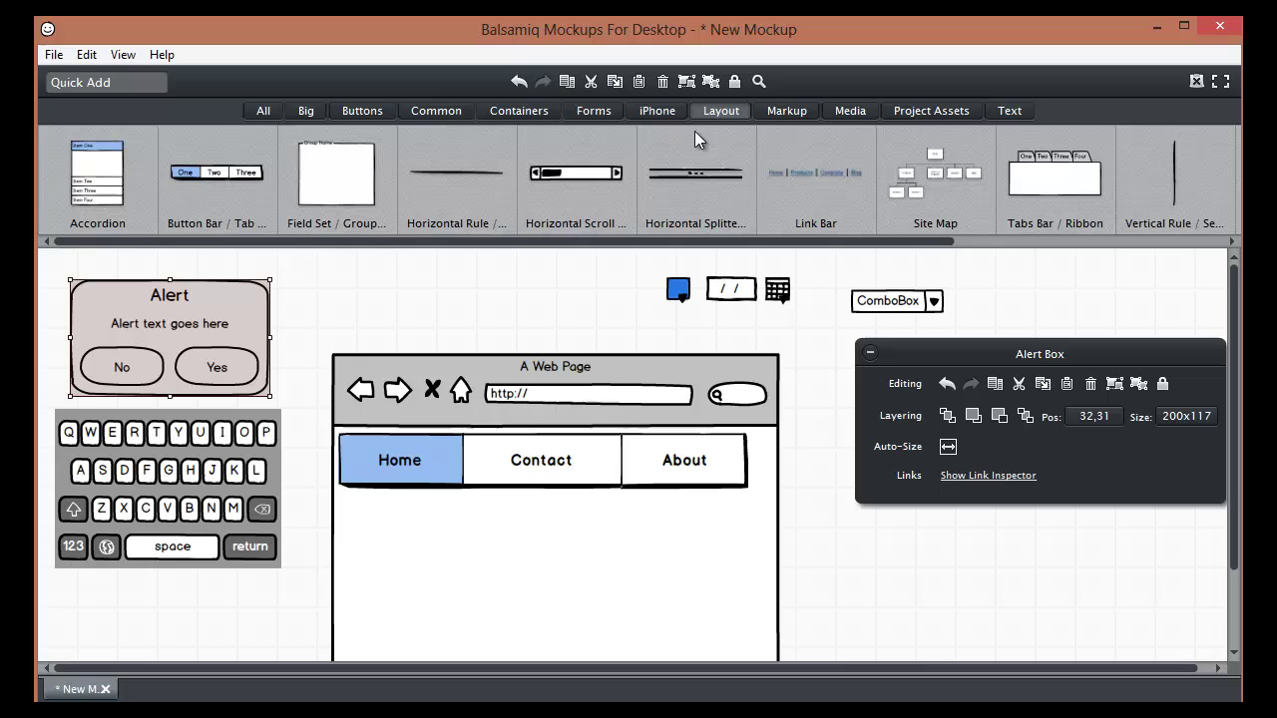